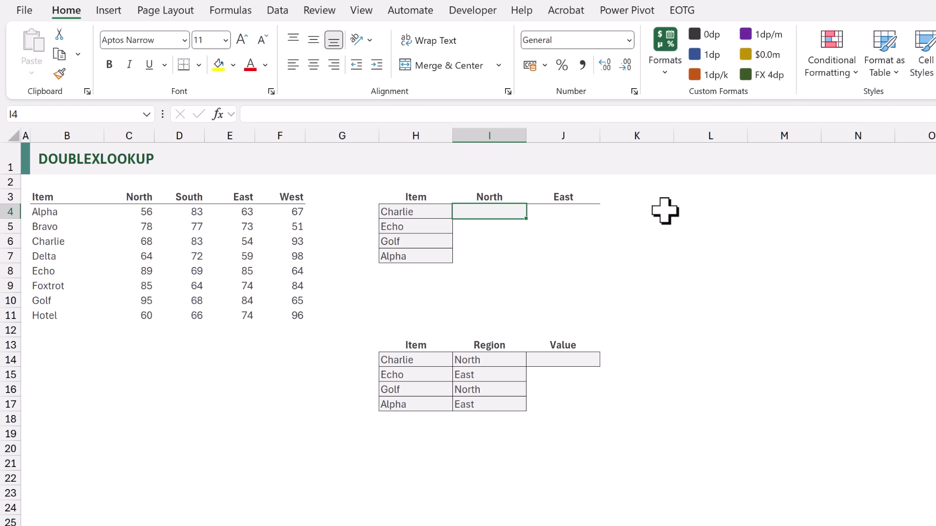
Enter =XMATCH(H4:H7,B4:B11,0,1) in I4 to find each item's row position by exact match, searching first to last
{"action": "type", "text": "=XMATC"}
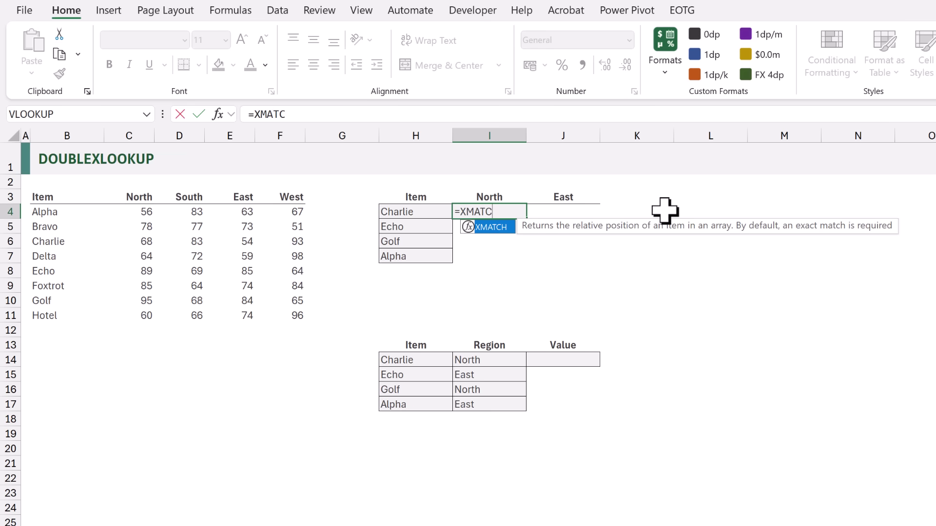
{"action": "type", "text": "H("}
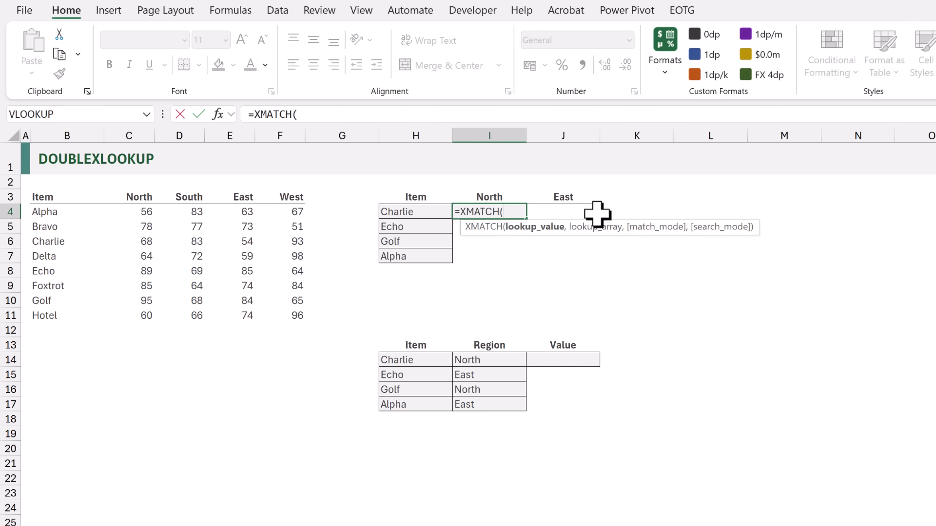
{"action": "left_click_drag", "start_coordinate": [427, 208], "coordinate": [422, 257]}
{"action": "type", "text": ","}
{"action": "left_click_drag", "start_coordinate": [43, 213], "coordinate": [62, 317]}
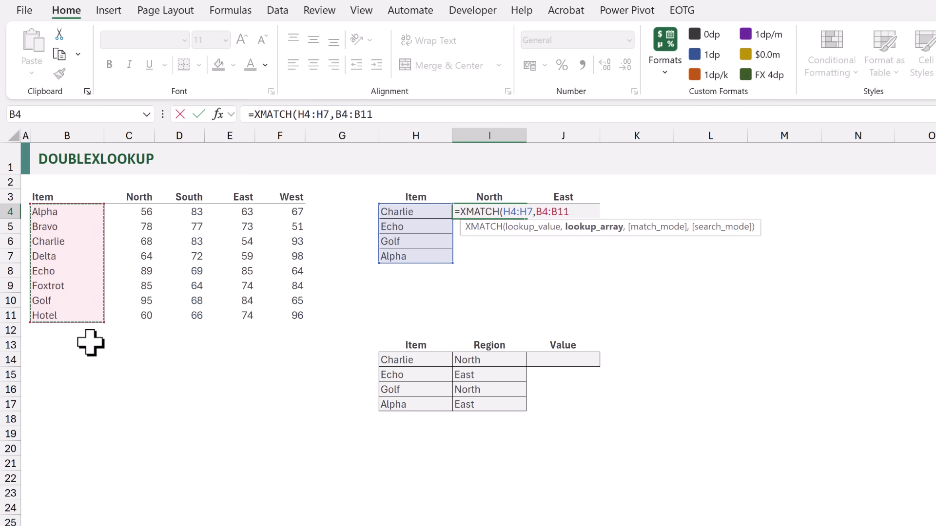
{"action": "type", "text": ","}
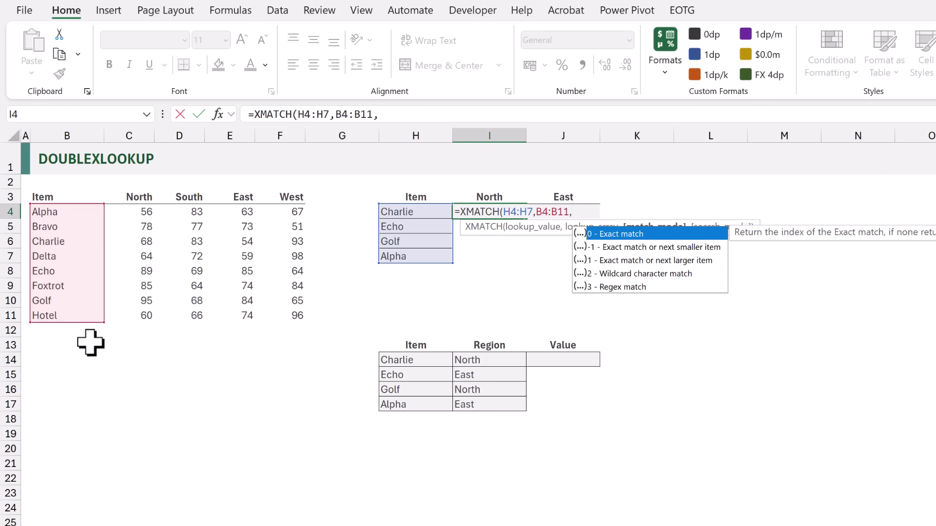
{"action": "type", "text": "0"}
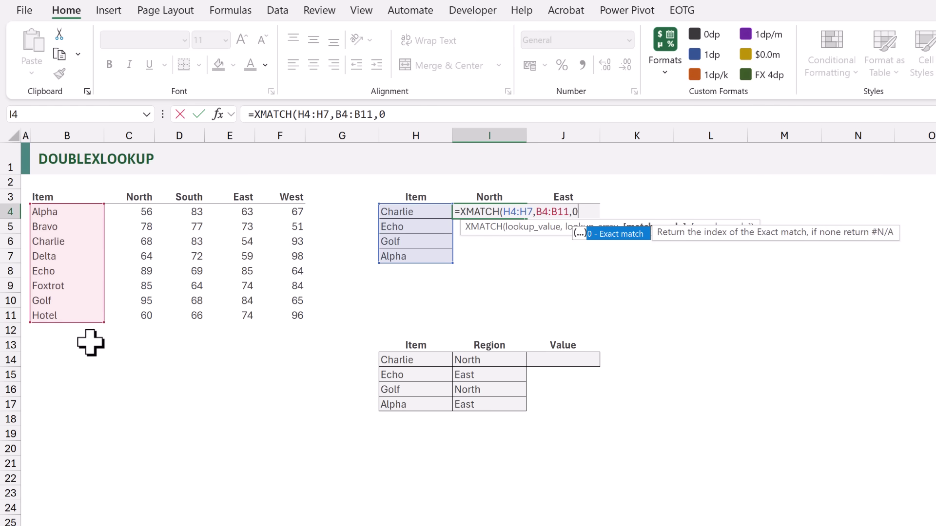
{"action": "type", "text": ","}
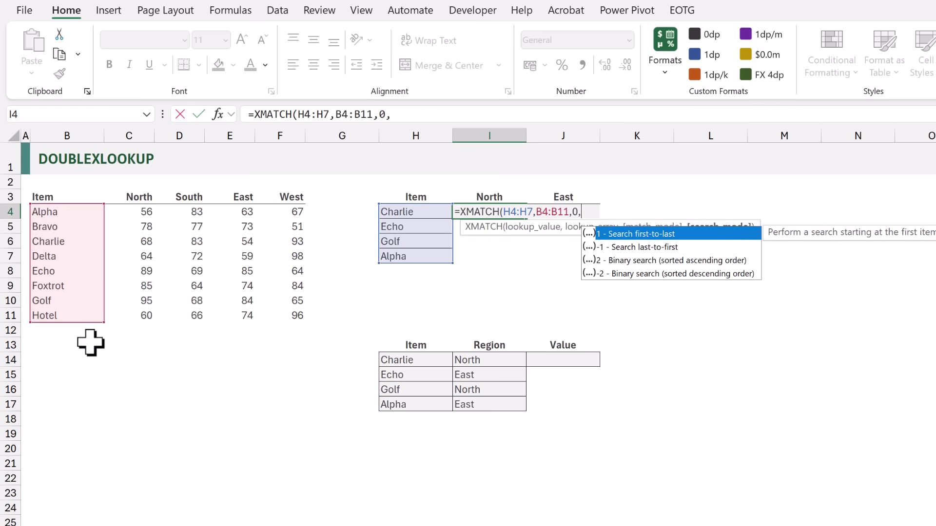
{"action": "type", "text": "1"}
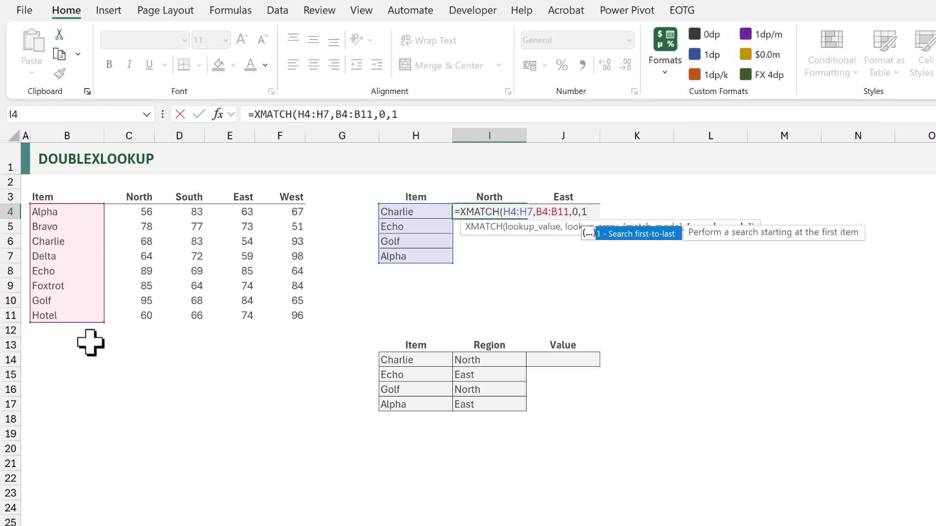
{"action": "type", "text": ")"}
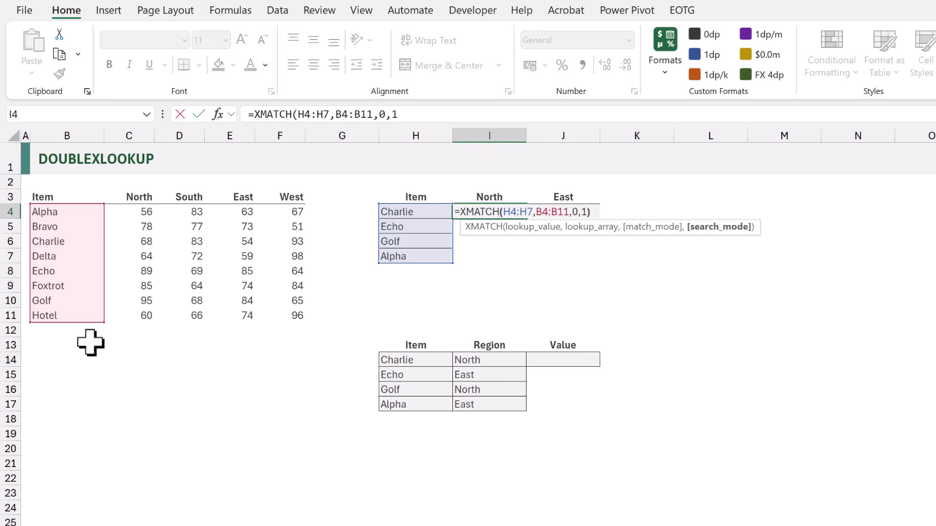
{"action": "key", "text": "ctrl+Return"}
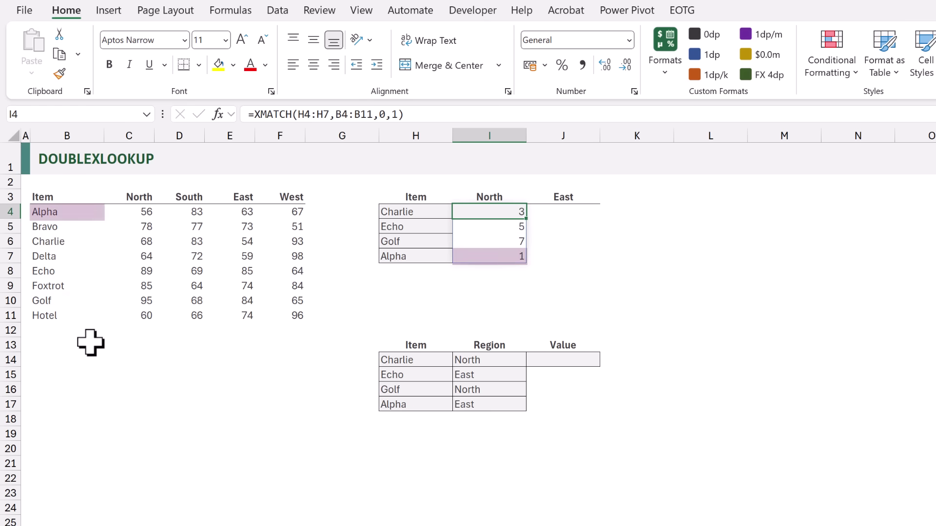
Wrap the XMATCH formula in I4 in INDEX, with C4:C11 as the array and the XMATCH as the row number
{"action": "key", "text": "F2"}
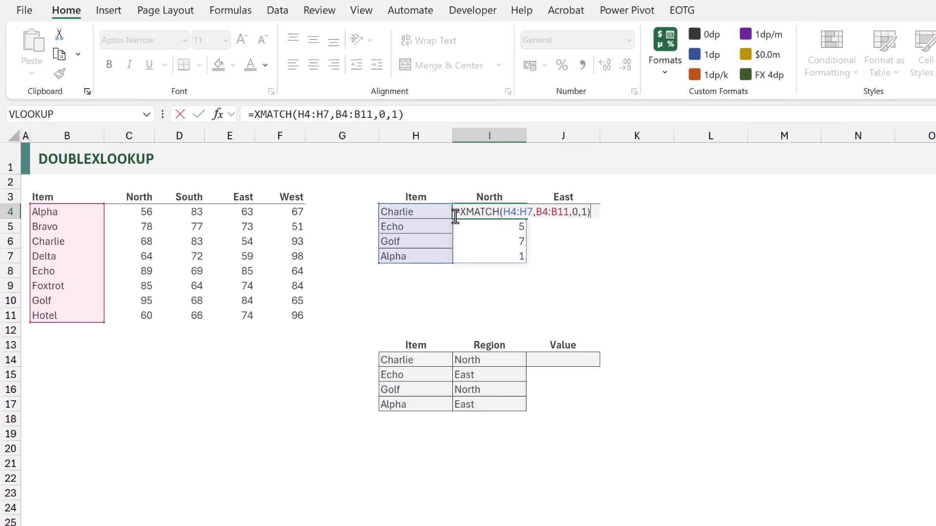
{"action": "key", "text": "Home"}
{"action": "key", "text": "Right"}
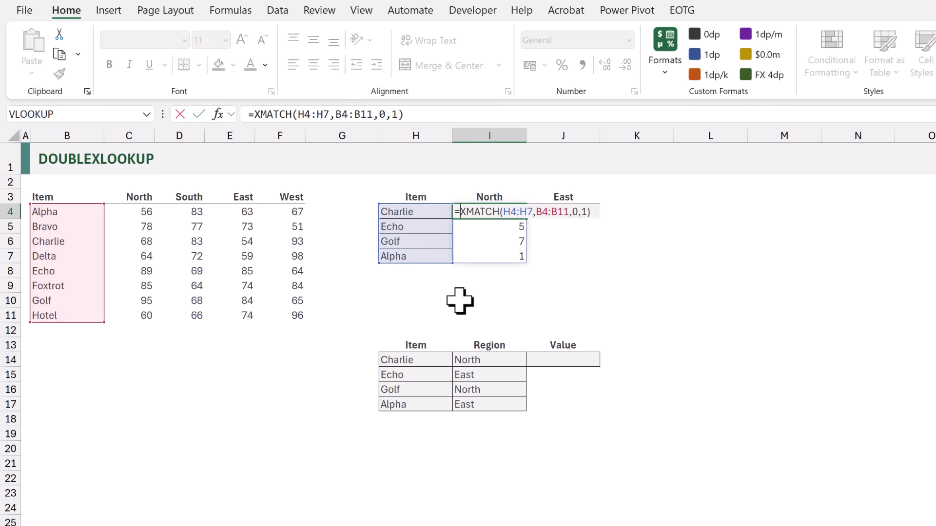
{"action": "type", "text": "INDEX("}
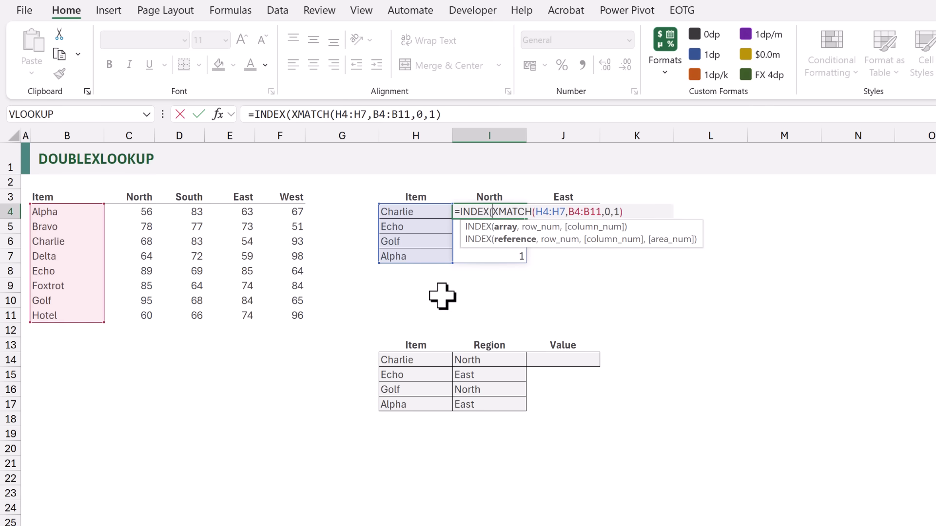
{"action": "left_click_drag", "start_coordinate": [136, 209], "coordinate": [139, 316]}
{"action": "type", "text": ",1"}
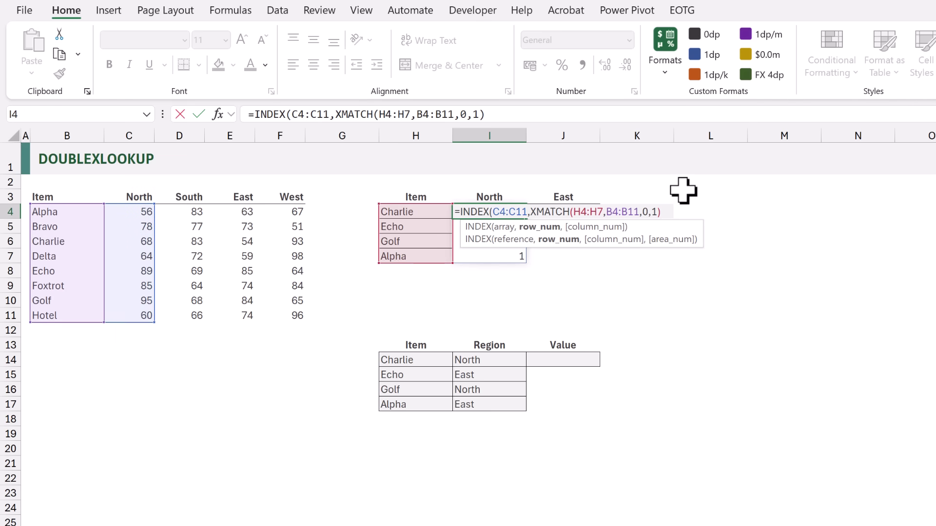
{"action": "type", "text": ")"}
{"action": "key", "text": "ctrl+Return"}
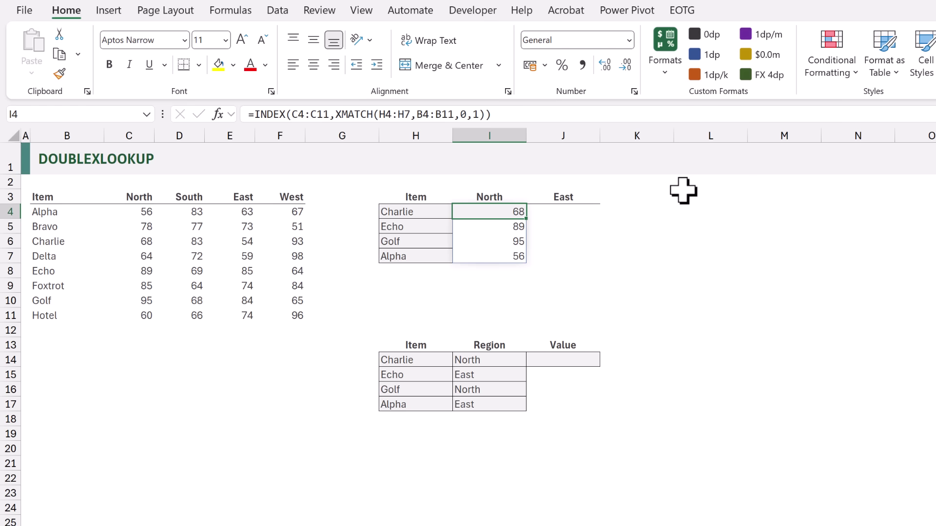
Add XMATCH(I3:J3,C3:F3,0,1) as the column number of the INDEX formula in I4 and extend its array to C4:F11
{"action": "key", "text": "F2"}
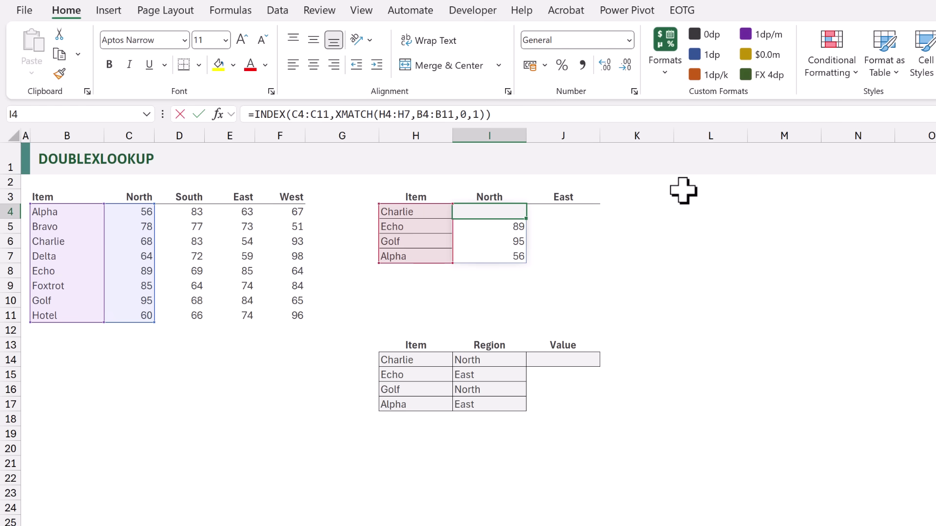
{"action": "key", "text": "BackSpace"}
{"action": "type", "text": ","}
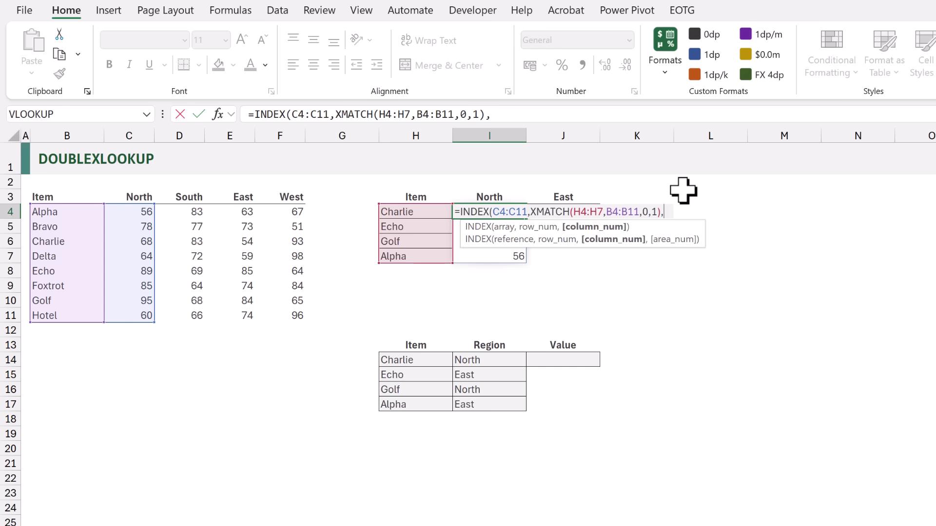
{"action": "type", "text": "XMATCH("}
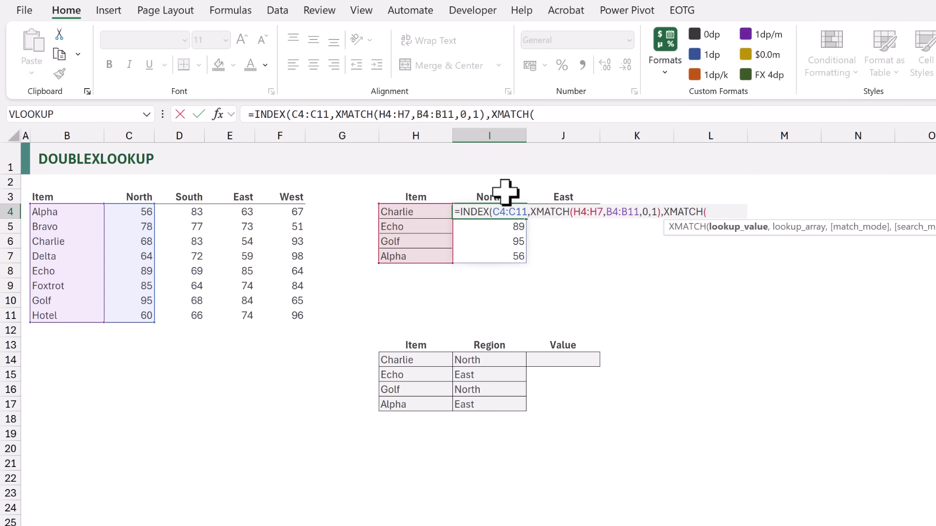
{"action": "left_click_drag", "start_coordinate": [497, 194], "coordinate": [549, 194]}
{"action": "type", "text": ","}
{"action": "left_click_drag", "start_coordinate": [152, 195], "coordinate": [283, 194]}
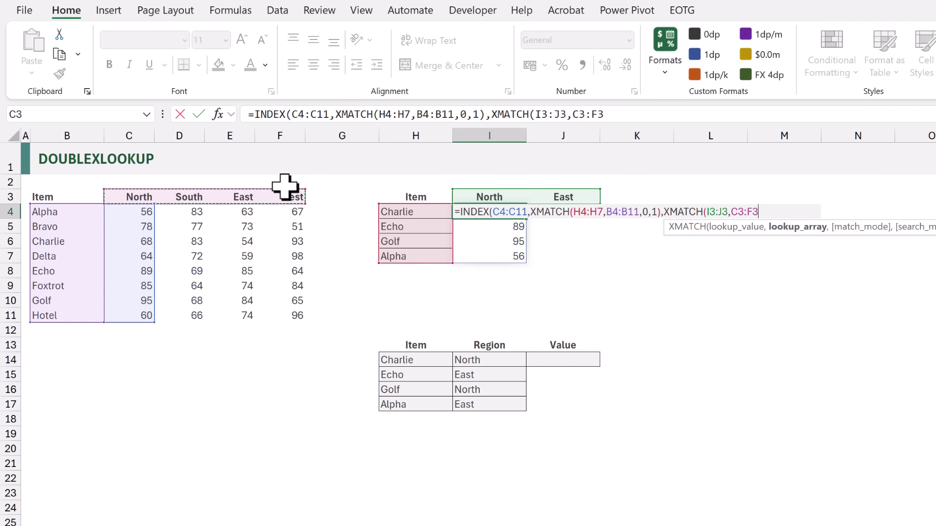
{"action": "type", "text": ",0"}
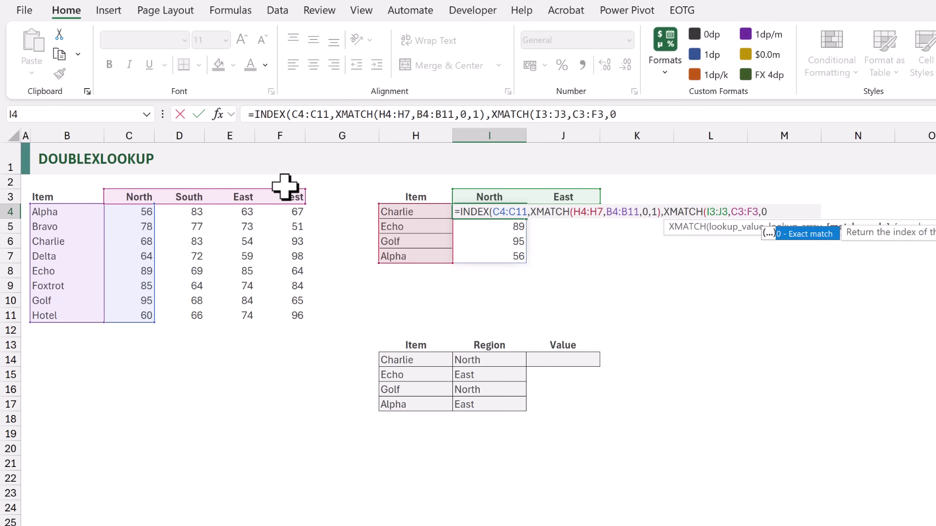
{"action": "type", "text": ",1"}
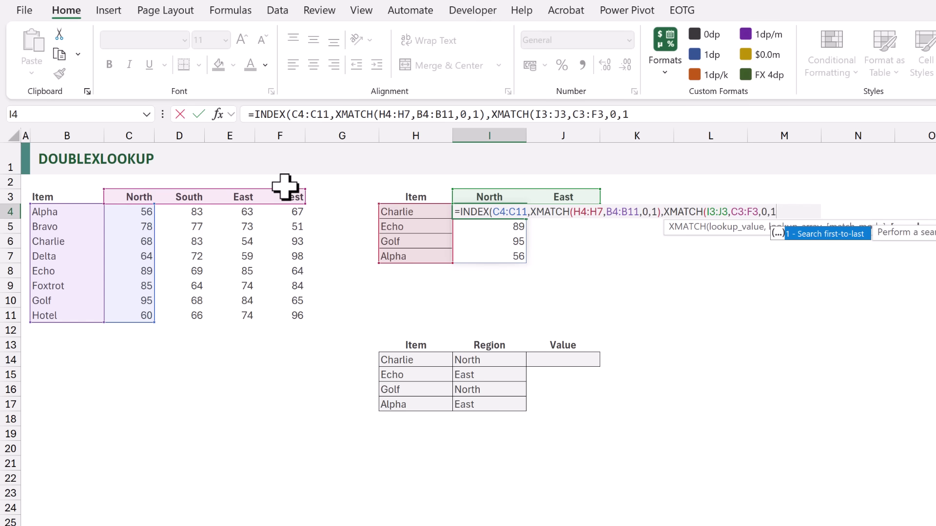
{"action": "type", "text": ")"}
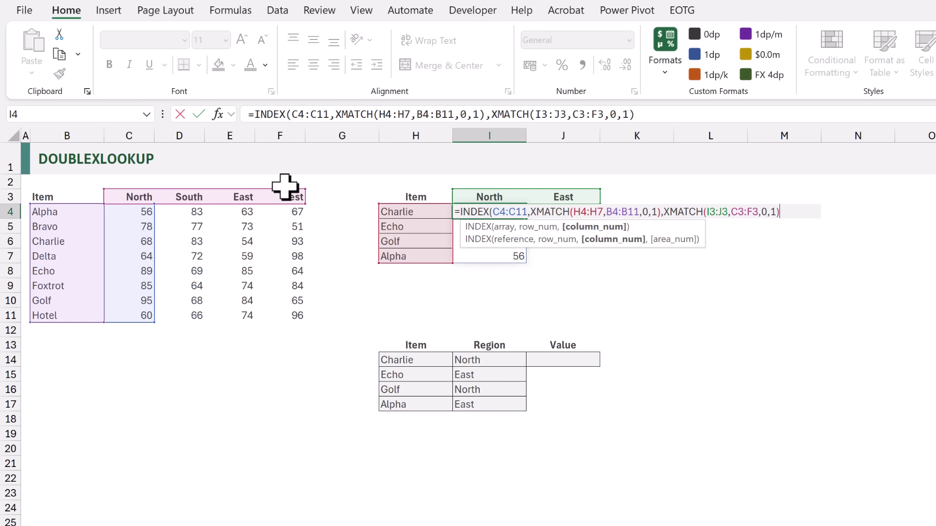
{"action": "type", "text": ")"}
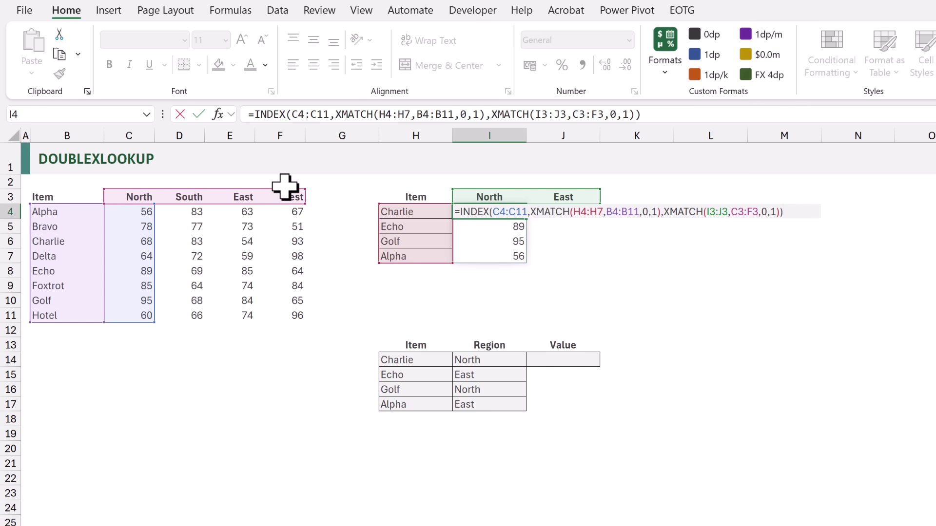
{"action": "left_click_drag", "start_coordinate": [173, 322], "coordinate": [302, 321]}
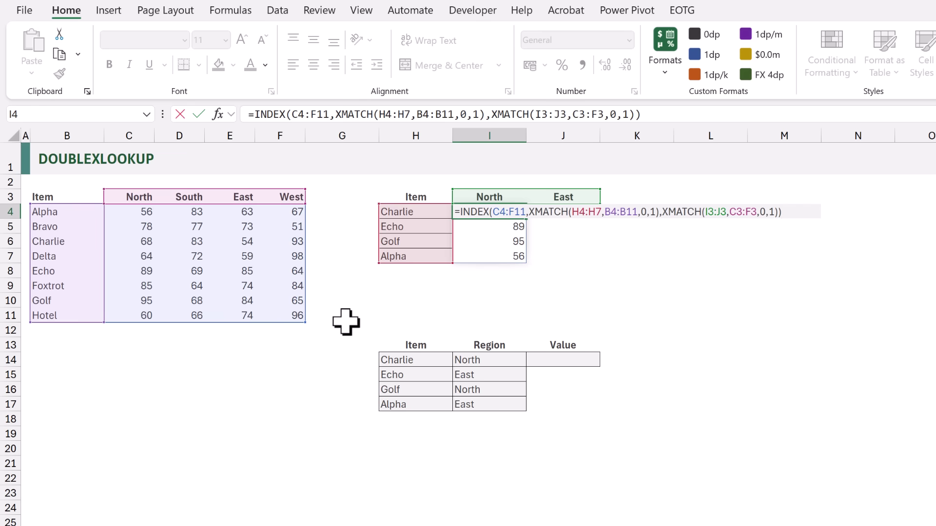
{"action": "key", "text": "ctrl+Return"}
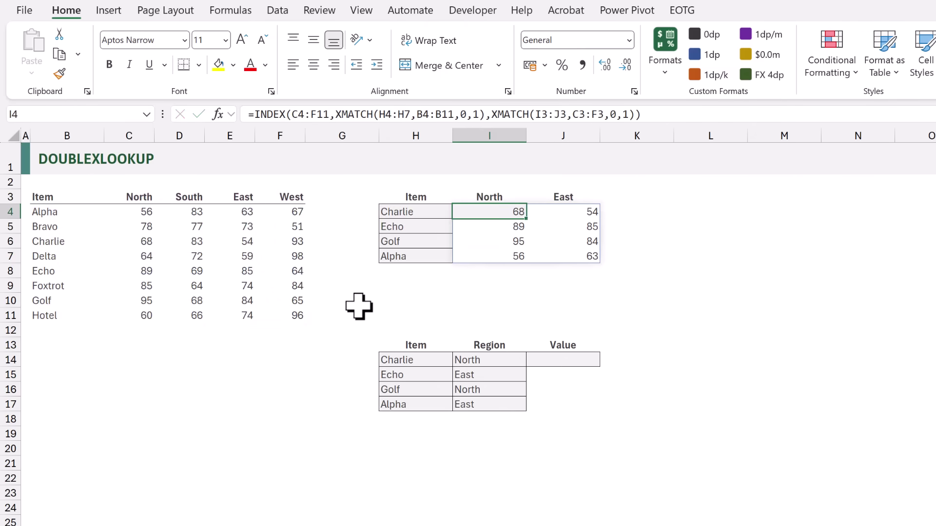
Insert an opening LAMBDA( before INDEX in the I4 formula and place the INDEX calculation on a new line
{"action": "key", "text": "F2"}
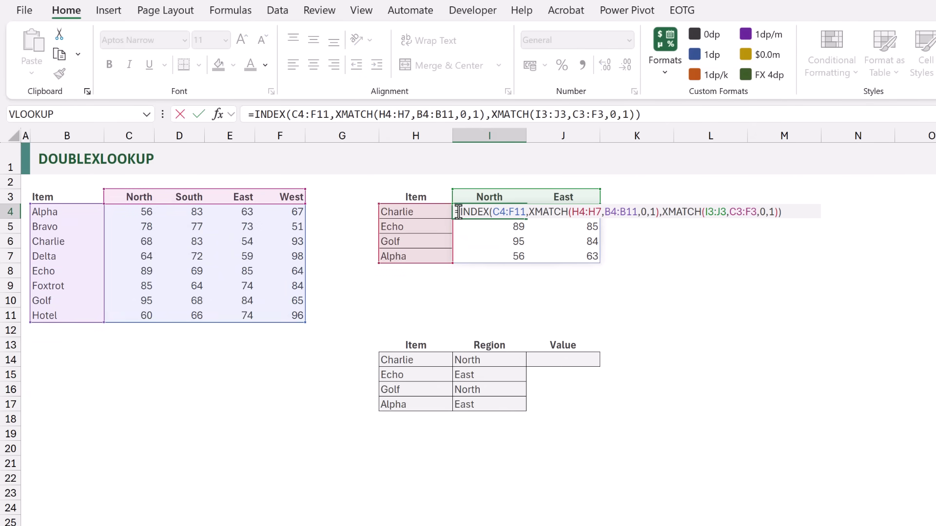
{"action": "type", "text": "LAMBDA("}
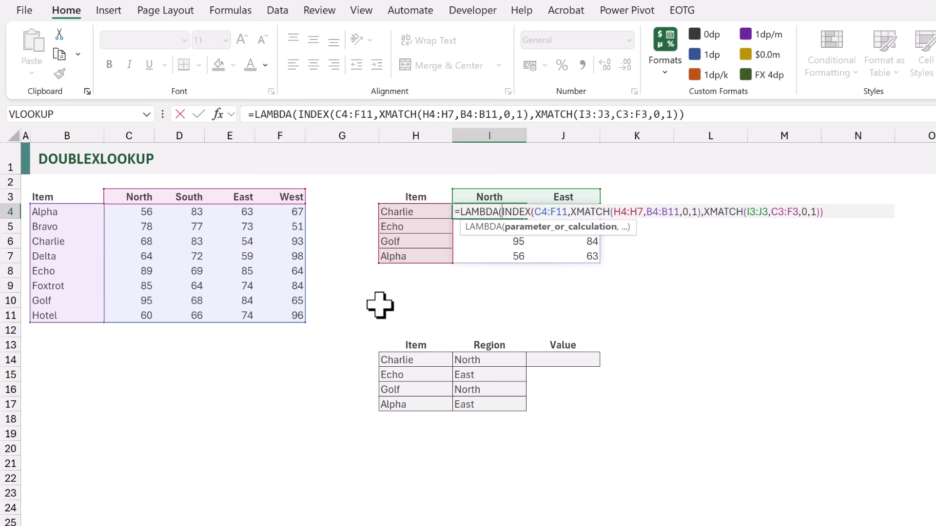
{"action": "key", "text": "alt+Return"}
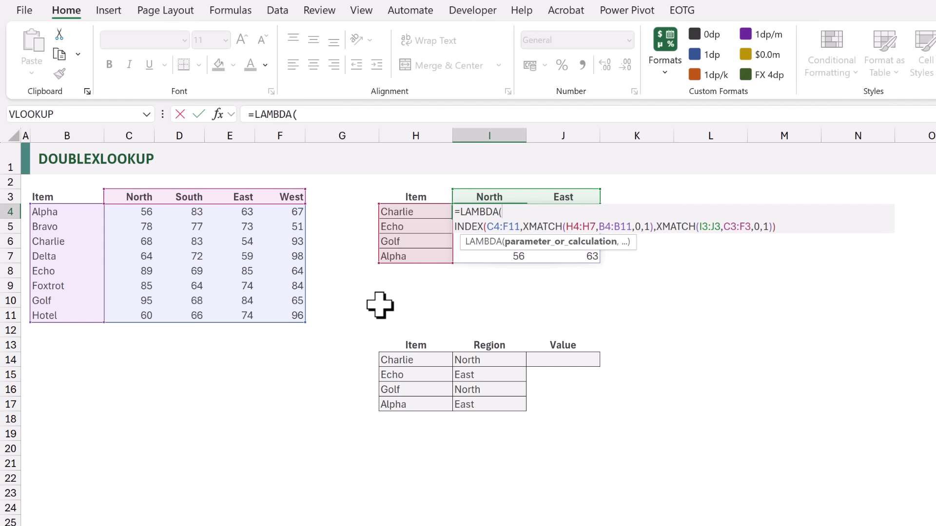
Add the required parameters vlookup_value, vlookup_array, hlookup_value, hlookup_array and return_array to the LAMBDA in I4
{"action": "type", "text": "vlookup_value"}
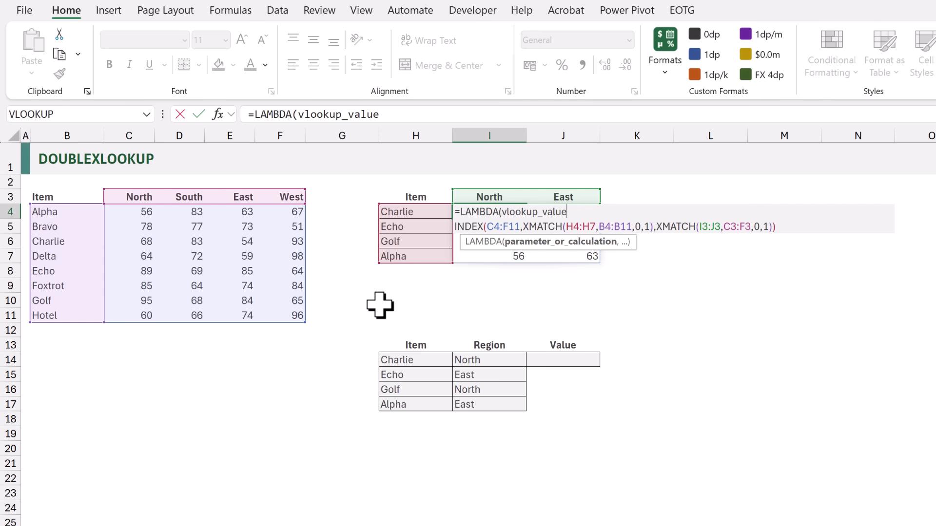
{"action": "type", "text": ",vlook"}
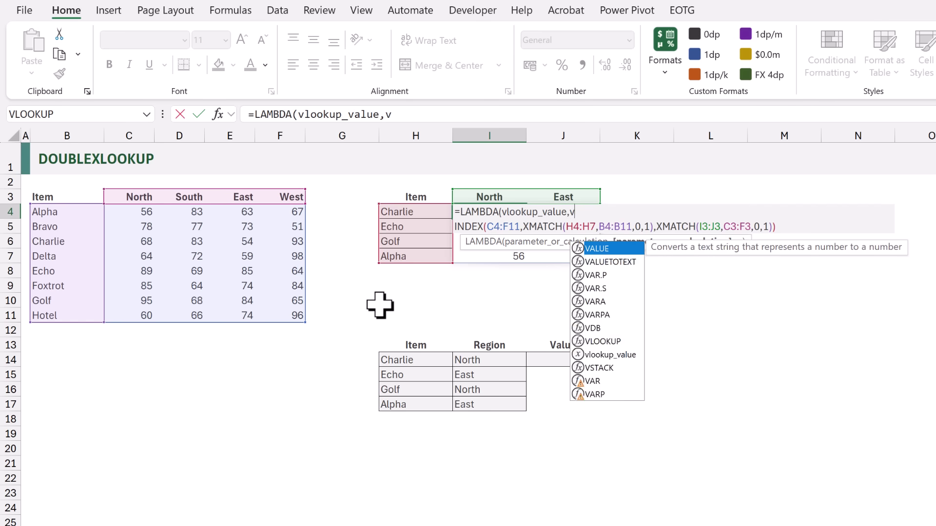
{"action": "type", "text": "up_array"}
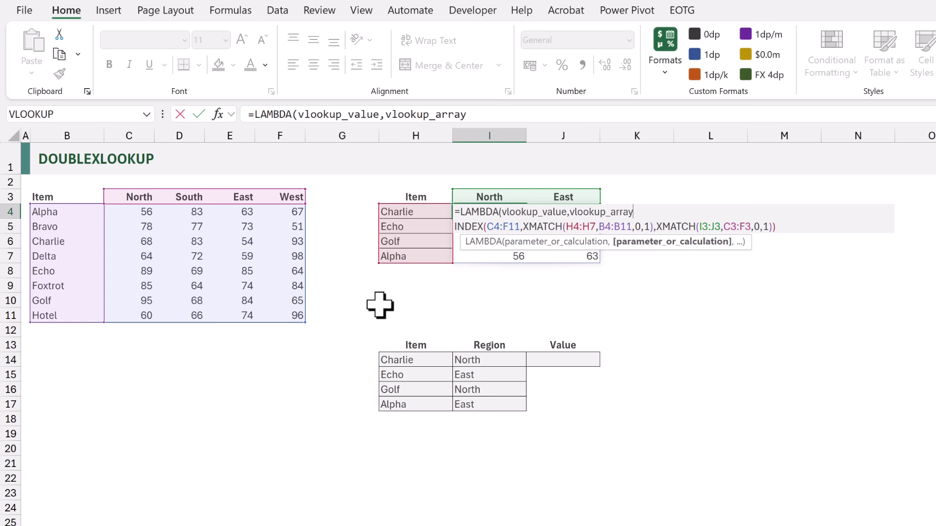
{"action": "type", "text": ",hlookup"}
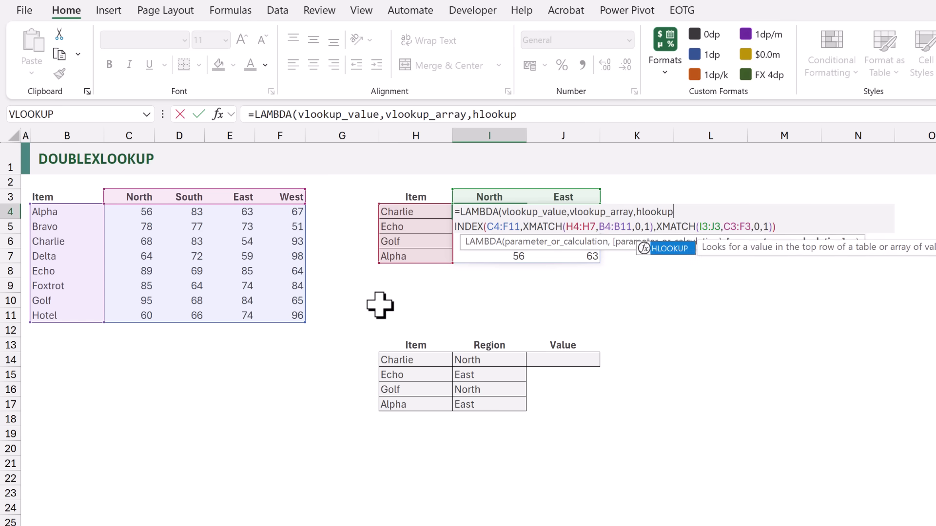
{"action": "type", "text": "_value"}
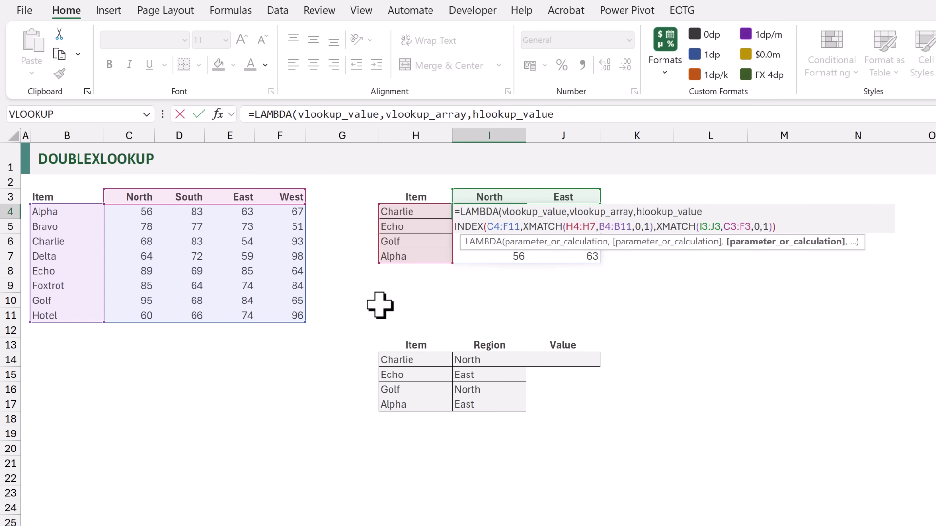
{"action": "type", "text": ",hlookup"}
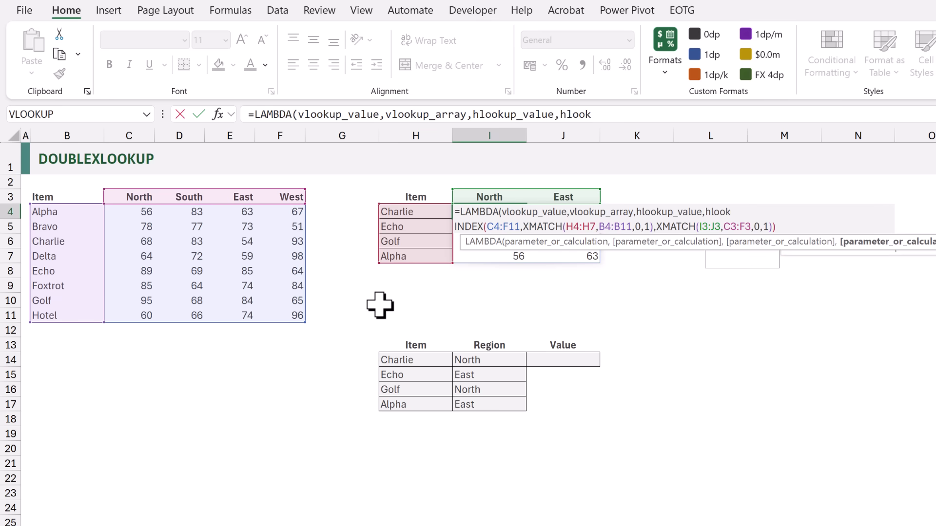
{"action": "type", "text": "_array"}
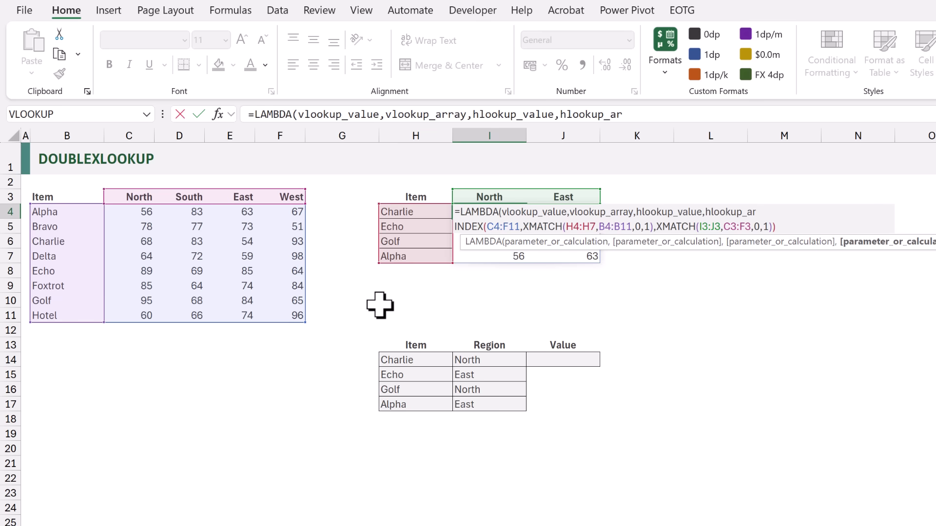
{"action": "type", "text": ",return_"}
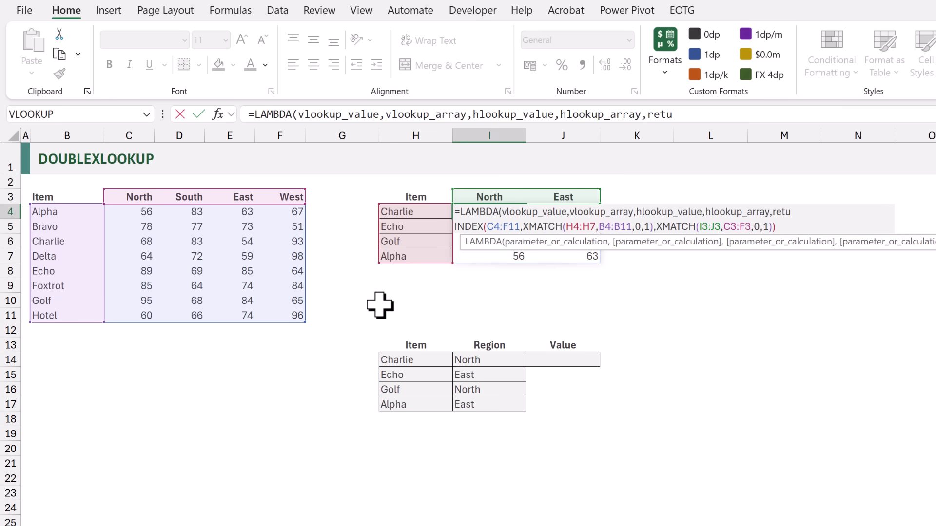
{"action": "type", "text": "array,"}
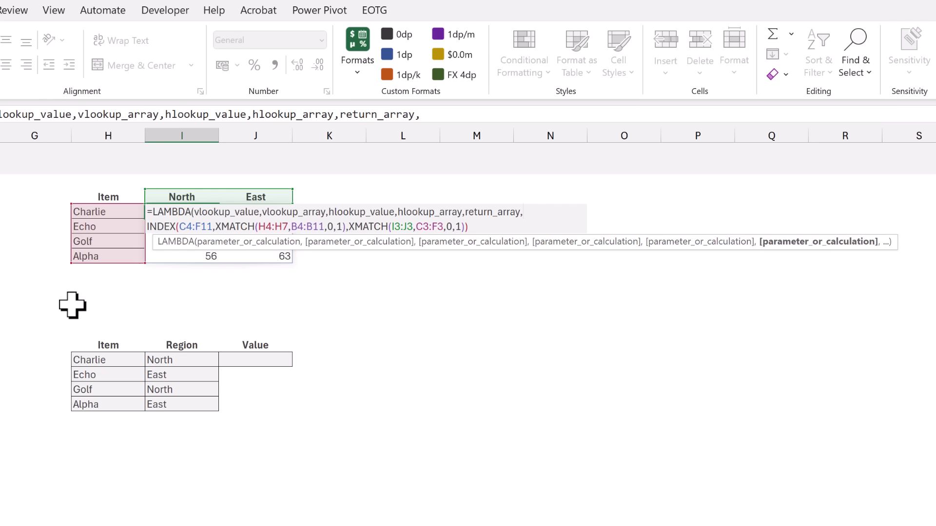
Add the optional parameters [if_not_found], [vmatch_mode] and [vsearch_mode] after return_array in the LAMBDA
{"action": "type", "text": "["}
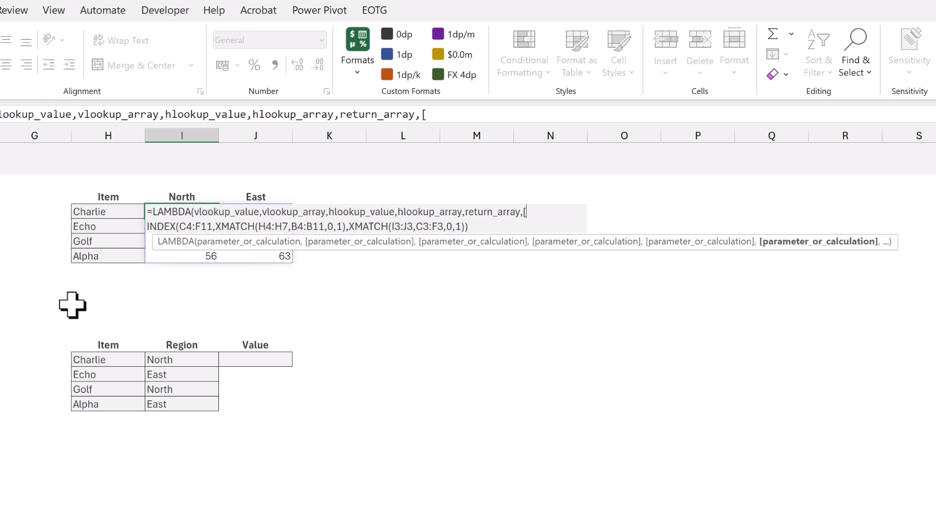
{"action": "type", "text": "if_not_found]"}
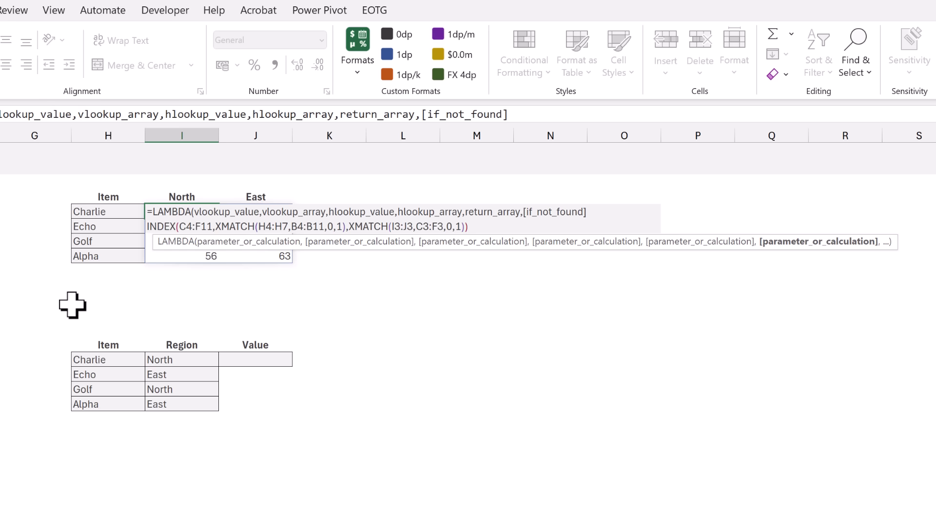
{"action": "type", "text": ","}
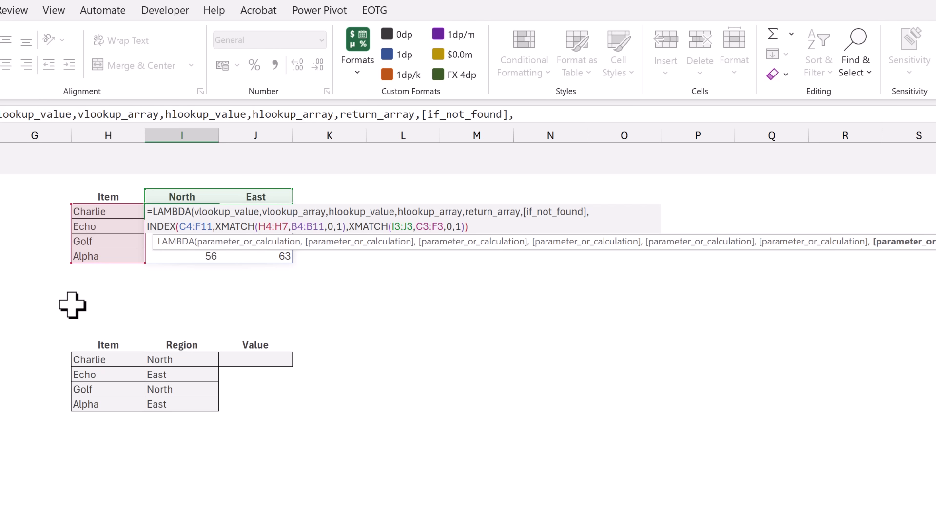
{"action": "type", "text": "[vmat"}
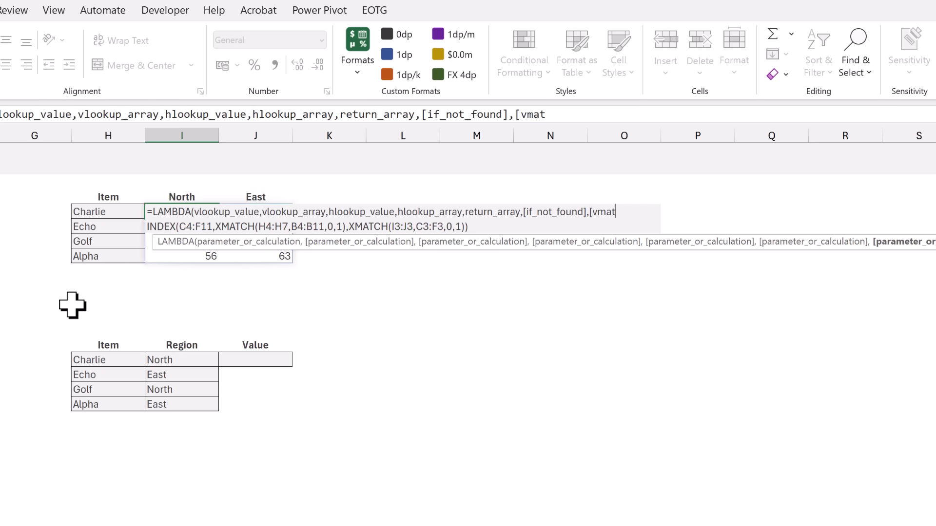
{"action": "type", "text": "ch_mode"}
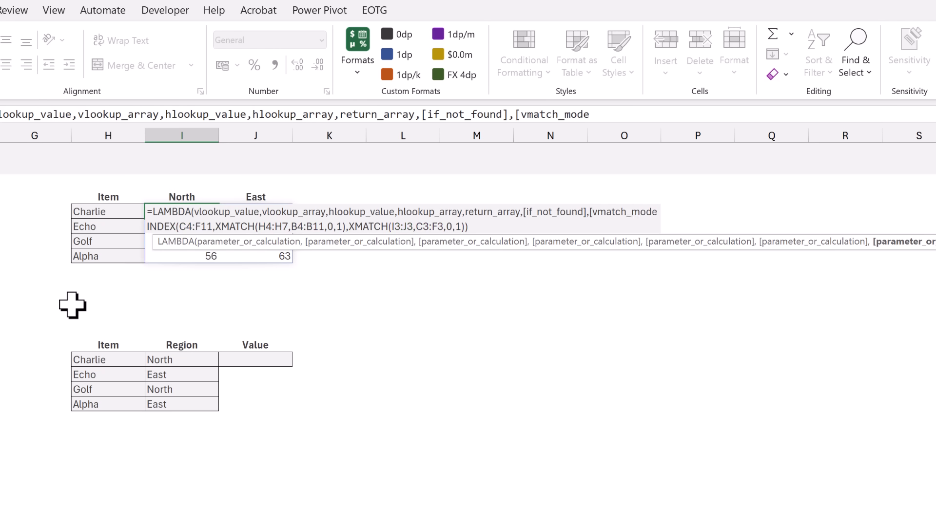
{"action": "type", "text": "],["}
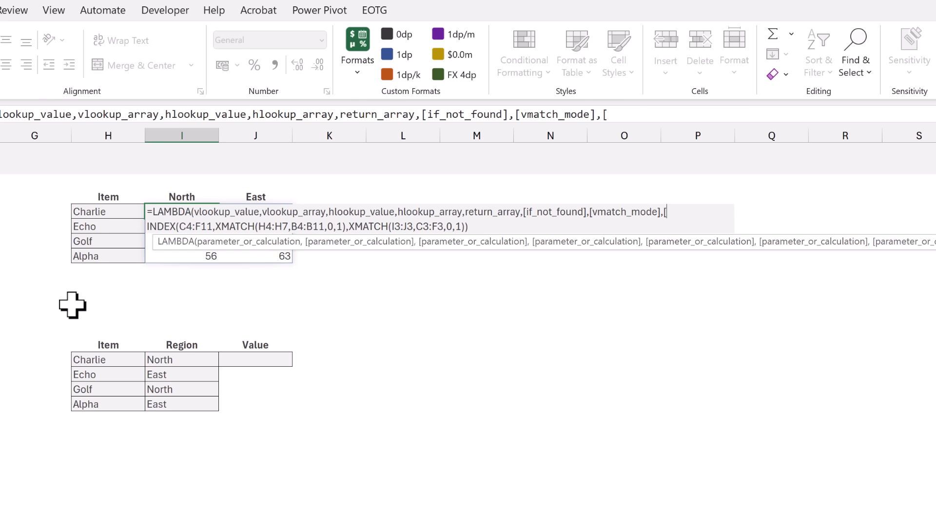
{"action": "type", "text": "vsearch"}
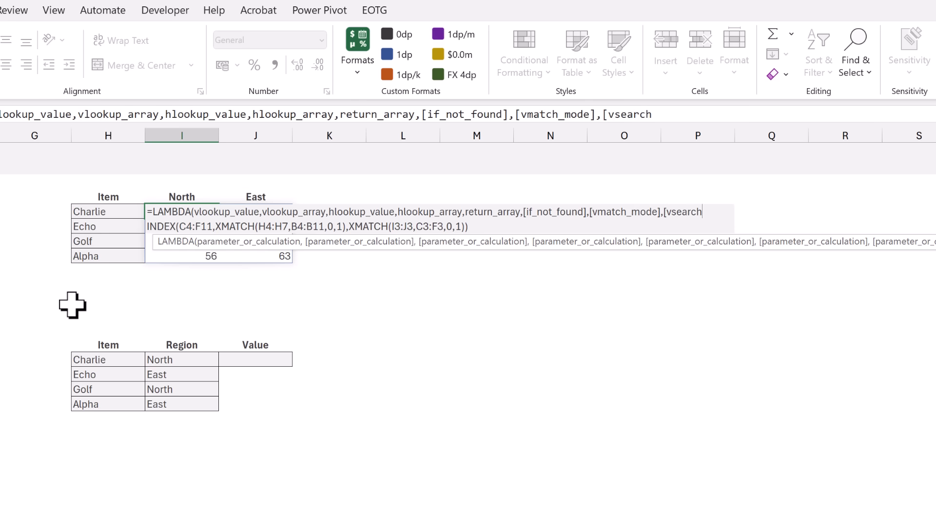
{"action": "type", "text": "_mode],["}
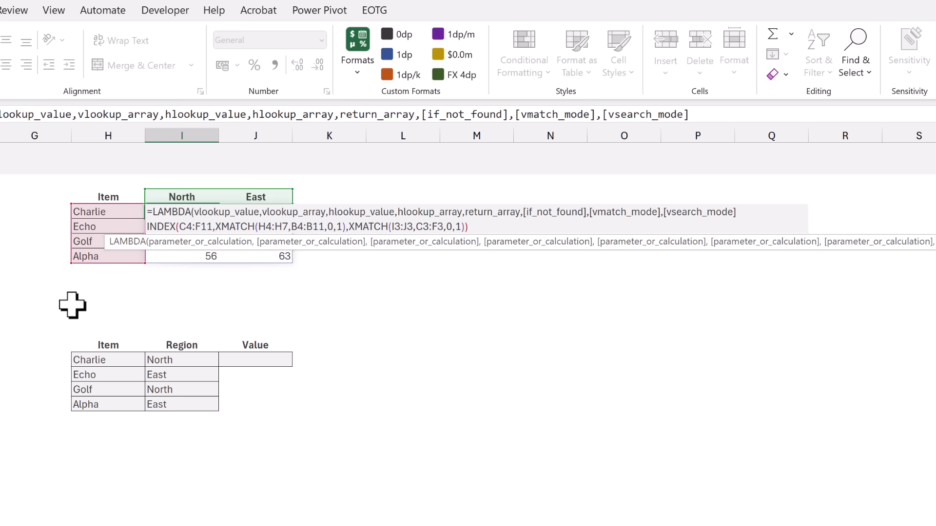
Add the optional parameters [hmatch_mode] and [hsearch_mode] to complete the LAMBDA's parameter list, ending with a comma before INDEX
{"action": "type", "text": "hma"}
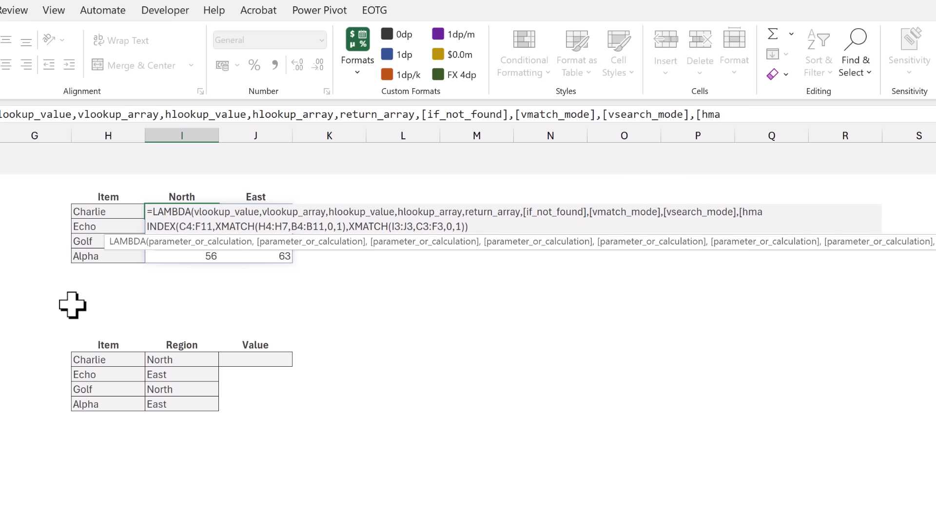
{"action": "type", "text": "tch_mode],[h"}
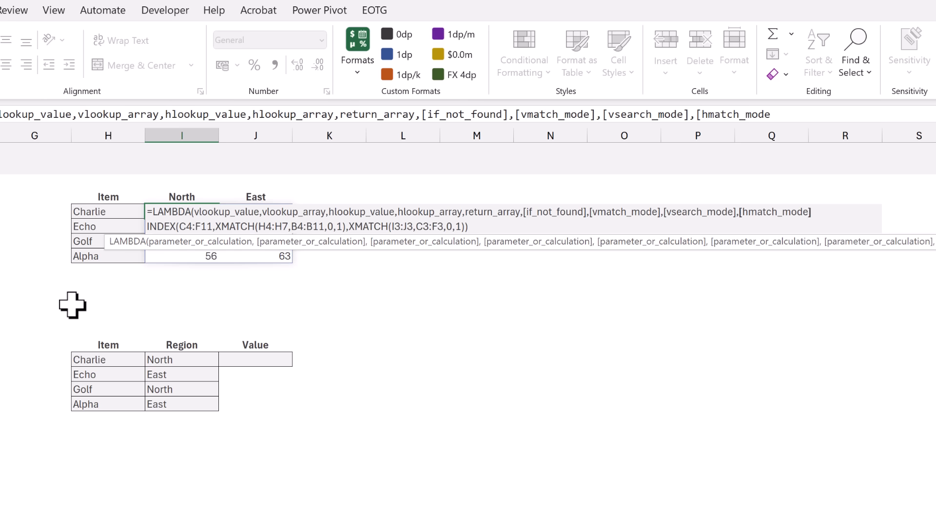
{"action": "type", "text": "search_mod"}
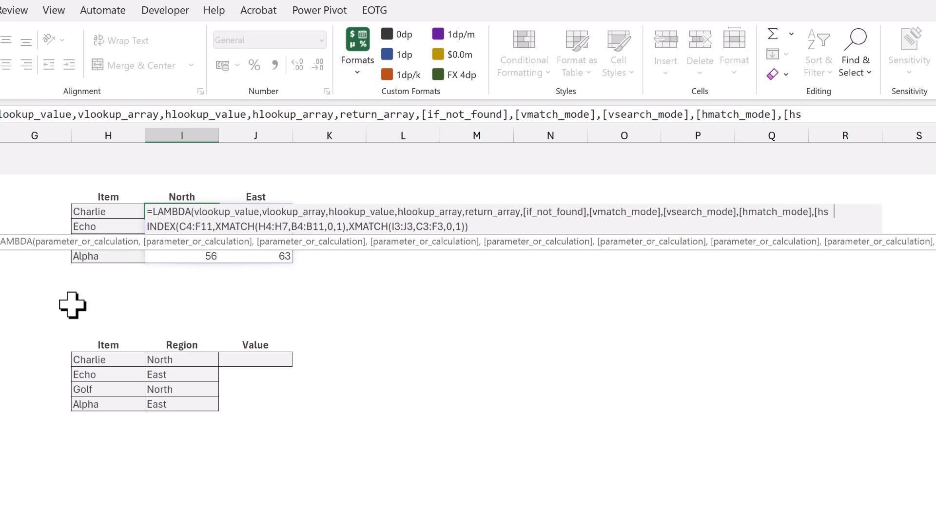
{"action": "type", "text": "e]"}
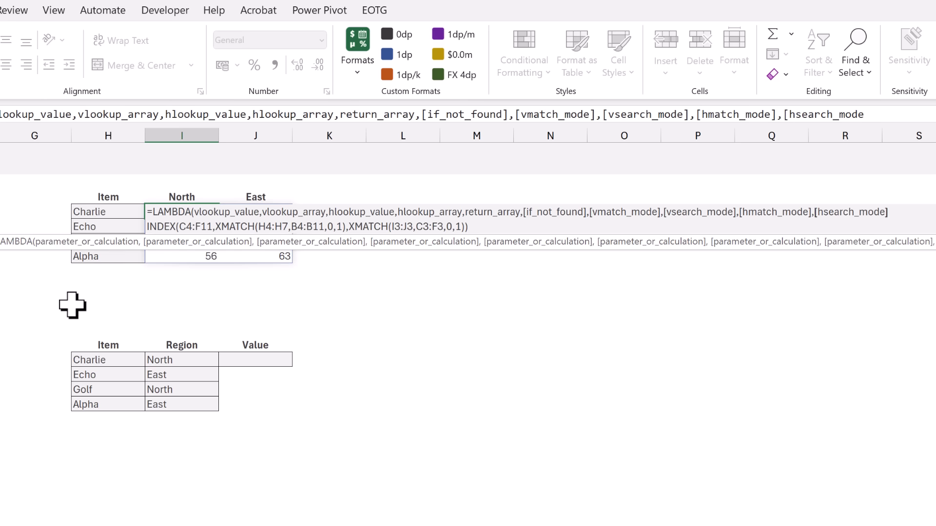
{"action": "type", "text": ","}
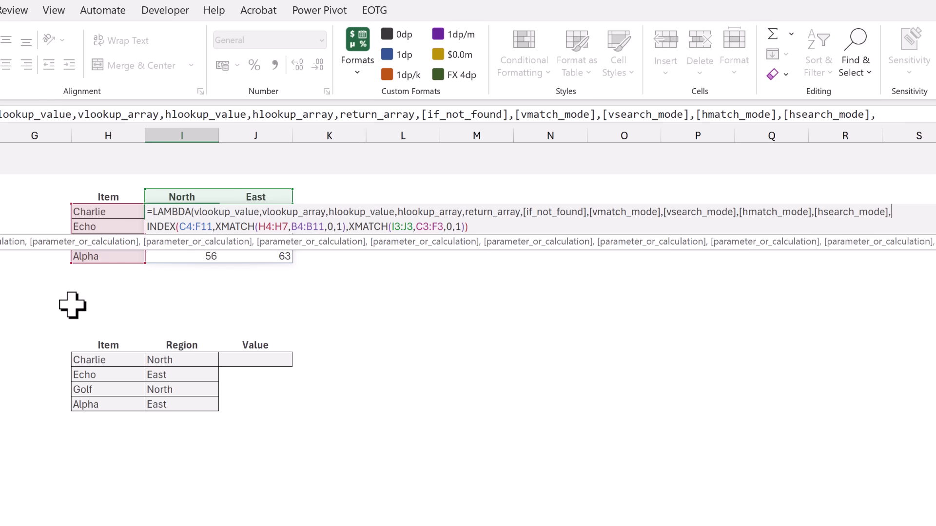
Replace the INDEX array C4:F11 with the return_array parameter
{"action": "double_click", "coordinate": [187, 227]}
{"action": "type", "text": "return_a"}
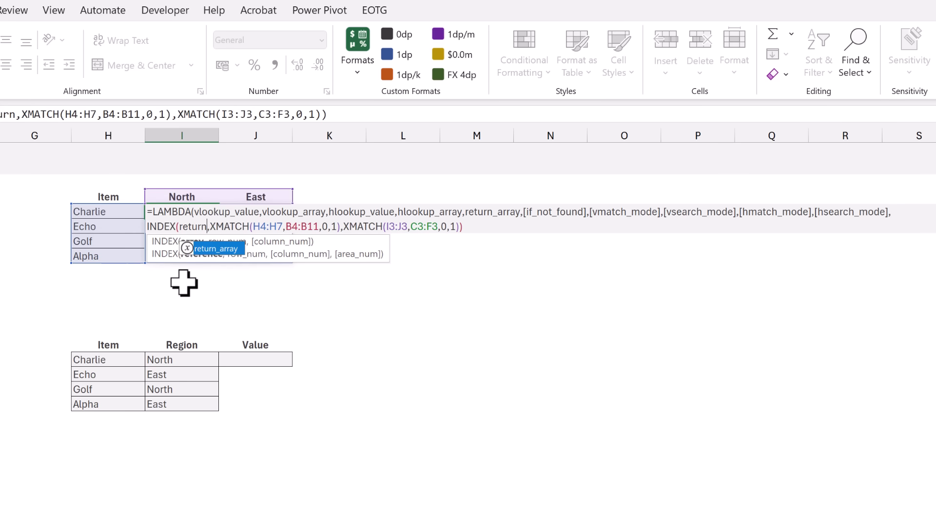
{"action": "key", "text": "Tab"}
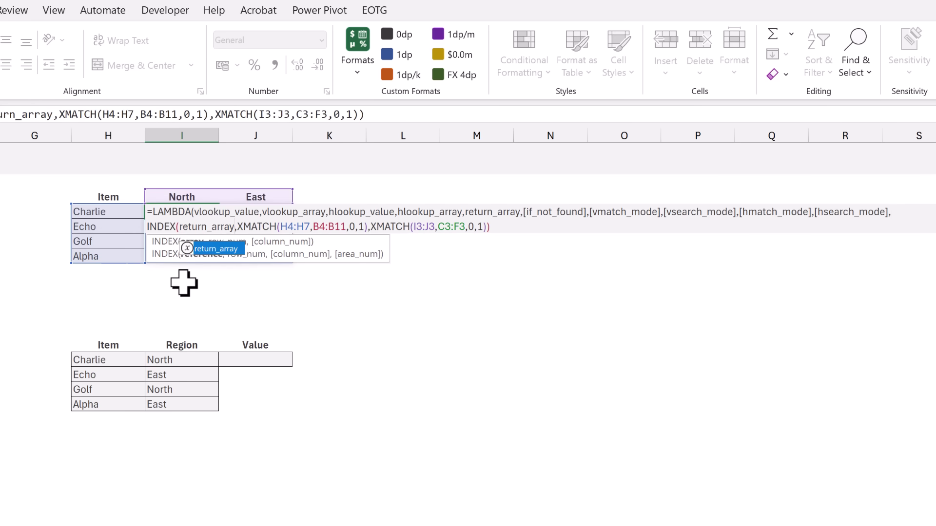
Replace H4:H7 and B4:B11 in the first XMATCH with vlookup_value and vlookup_array
{"action": "double_click", "coordinate": [293, 227]}
{"action": "type", "text": "vlookup_"}
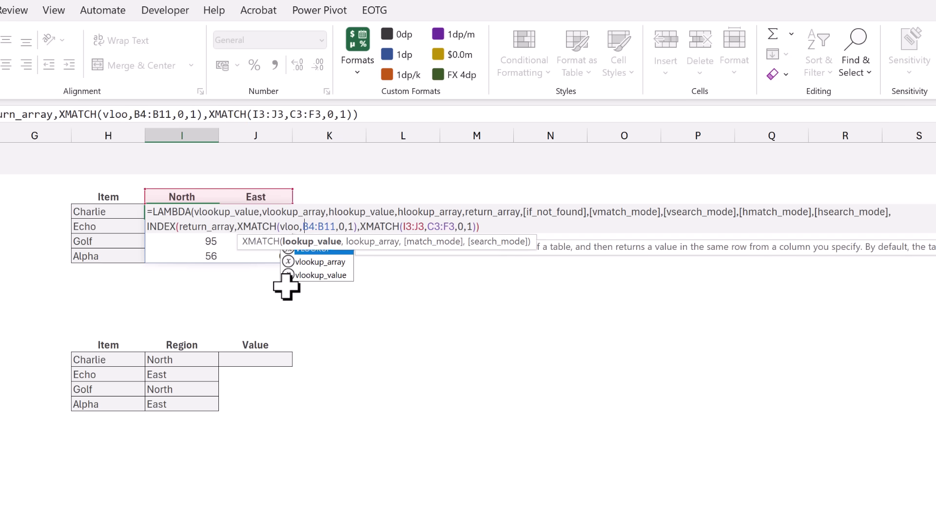
{"action": "type", "text": "value"}
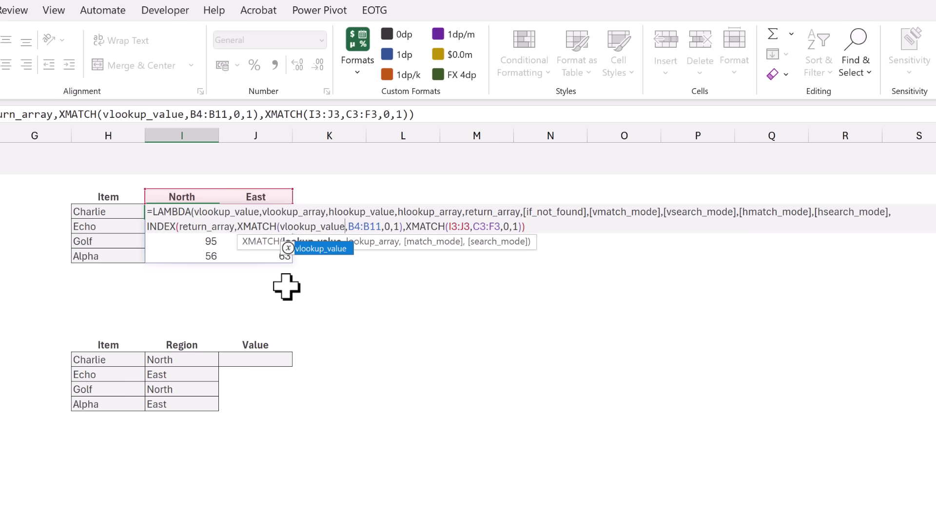
{"action": "double_click", "coordinate": [360, 228]}
{"action": "key", "text": "BackSpace"}
{"action": "type", "text": "vlookup_ar"}
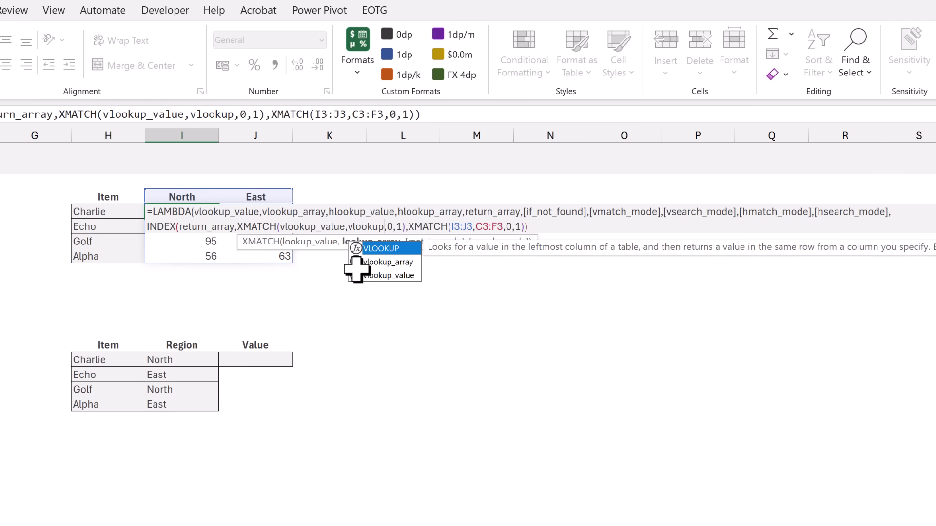
{"action": "type", "text": "ray"}
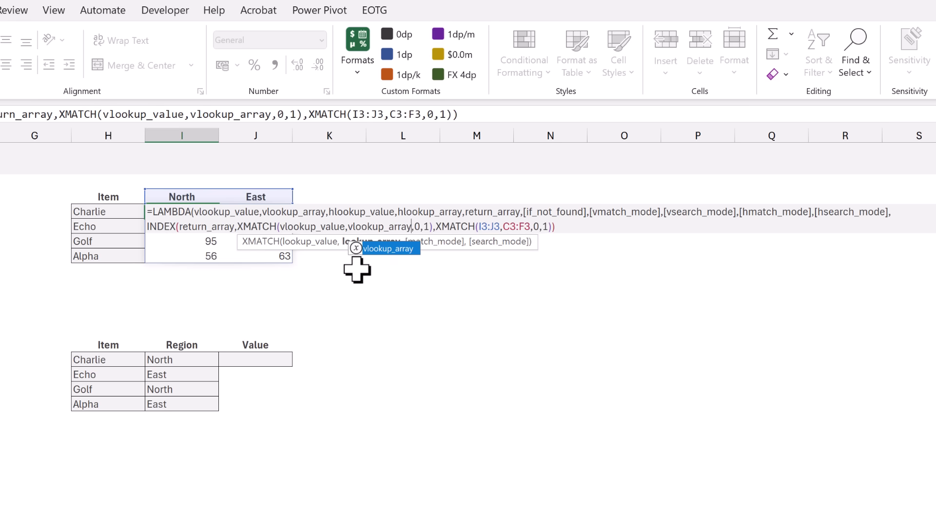
Replace the match mode 0 and search mode 1 in the first XMATCH with vmatch_mode and vsearch_mode
{"action": "double_click", "coordinate": [420, 227]}
{"action": "key", "text": "BackSpace"}
{"action": "type", "text": "vmatch"}
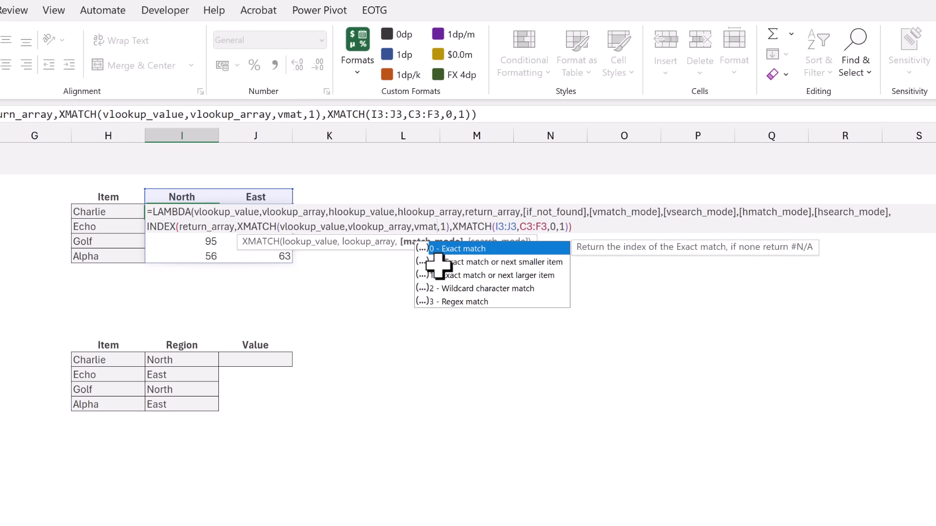
{"action": "type", "text": "_mode"}
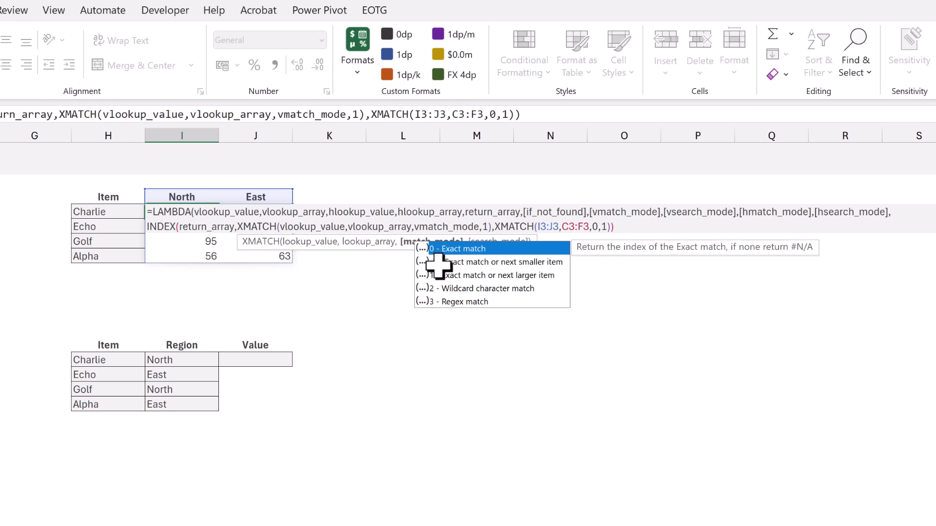
{"action": "double_click", "coordinate": [485, 226]}
{"action": "key", "text": "BackSpace"}
{"action": "type", "text": "vsearch_mode"}
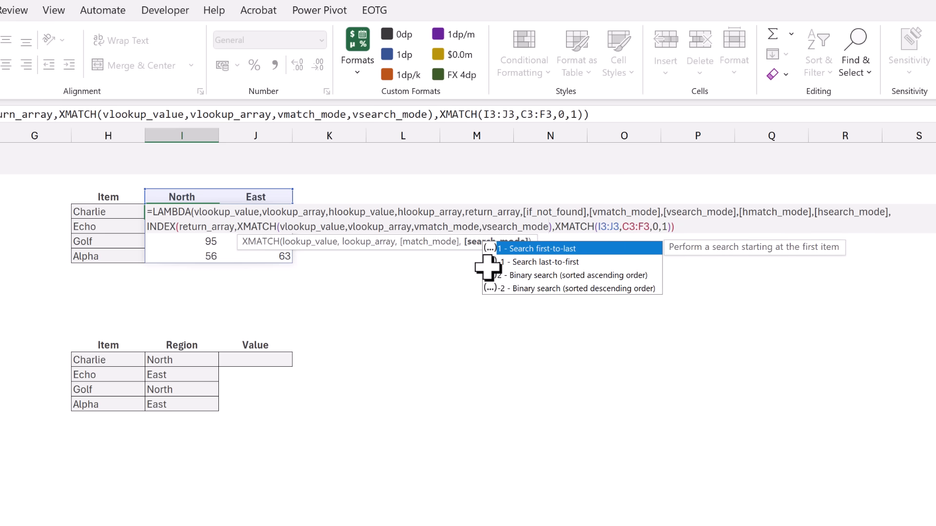
Replace I3:J3 and C3:F3 in the second XMATCH with hlookup_value and hlookup_array
{"action": "double_click", "coordinate": [607, 227]}
{"action": "key", "text": "BackSpace"}
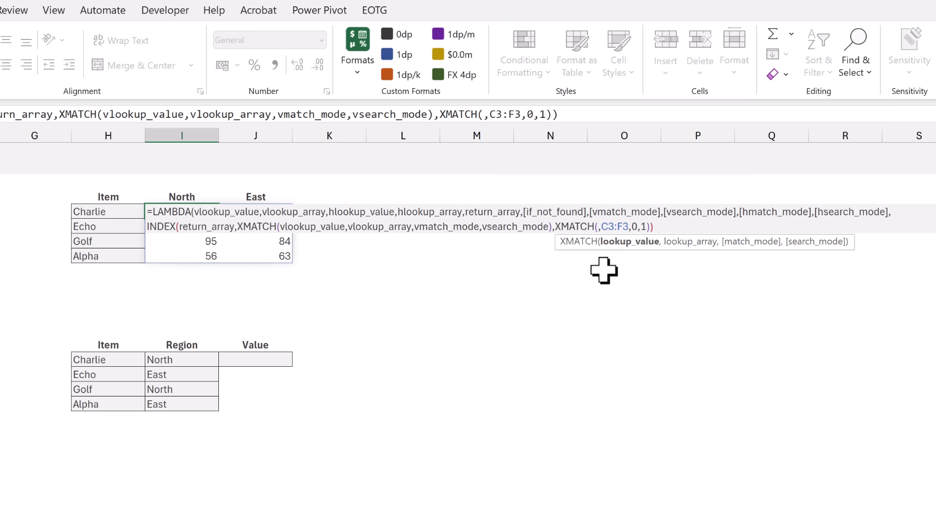
{"action": "type", "text": "hlookup_va"}
{"action": "key", "text": "Tab"}
{"action": "left_click", "coordinate": [677, 241]}
{"action": "type", "text": "hlookup_array"}
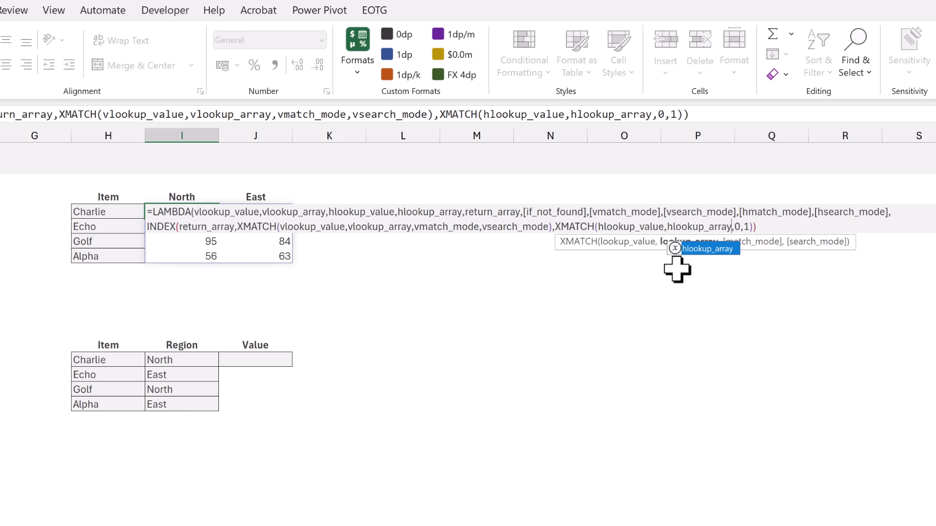
Replace the match mode 0 and search mode 1 in the second XMATCH with hmatch_mode and hsearch_mode
{"action": "double_click", "coordinate": [737, 226]}
{"action": "type", "text": "hmatch_mode"}
{"action": "double_click", "coordinate": [806, 227]}
{"action": "type", "text": "hsearch_mode"}
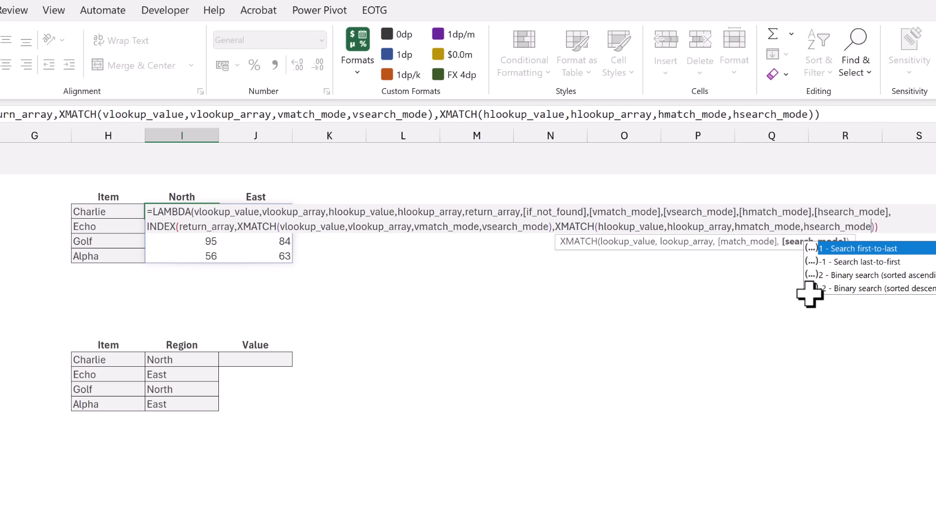
Wrap the INDEX calculation in I4's LAMBDA in IFERROR, putting the INDEX part and the value_if_error argument on separate lines
{"action": "left_click", "coordinate": [147, 229]}
{"action": "type", "text": "IFER"}
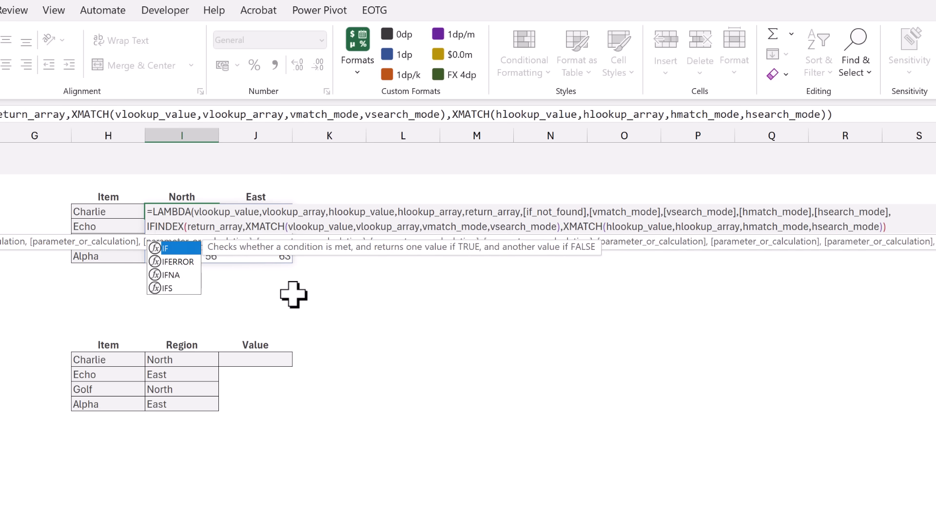
{"action": "type", "text": "ROR("}
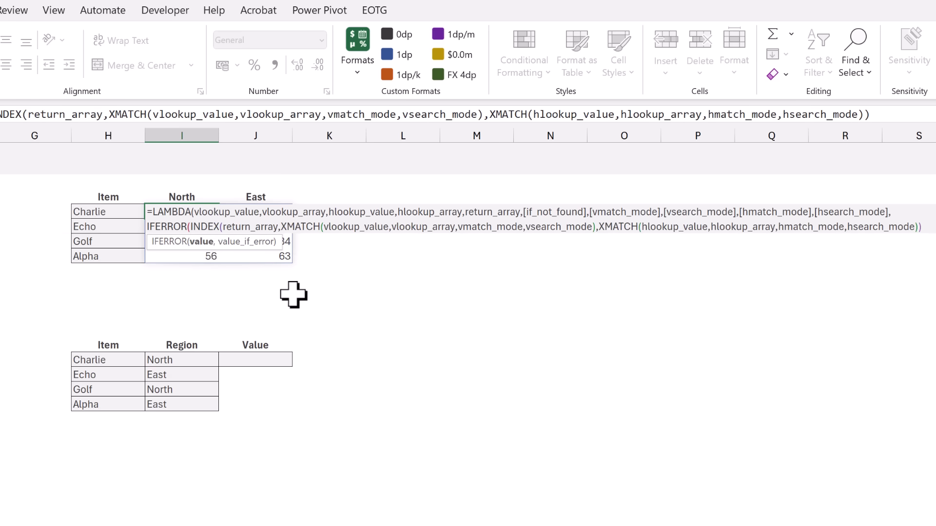
{"action": "key", "text": "alt+Return"}
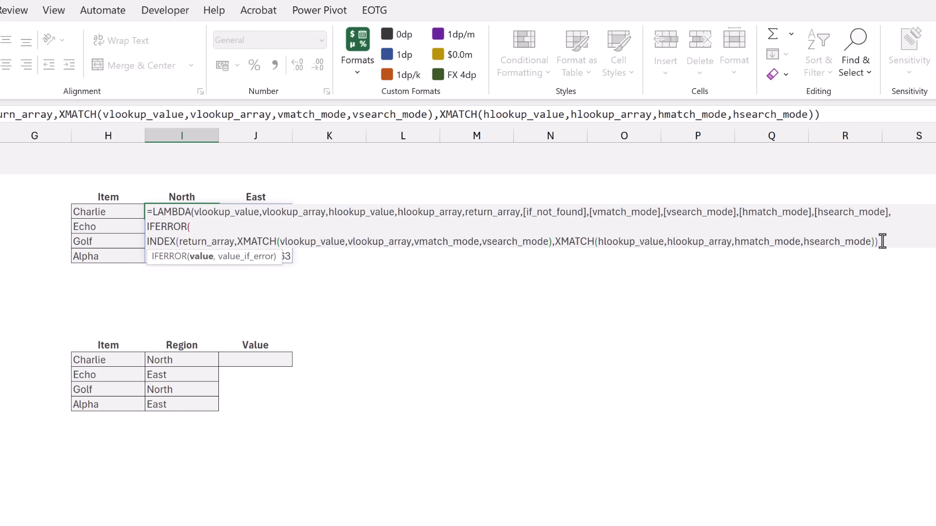
{"action": "type", "text": ","}
{"action": "key", "text": "alt+Return"}
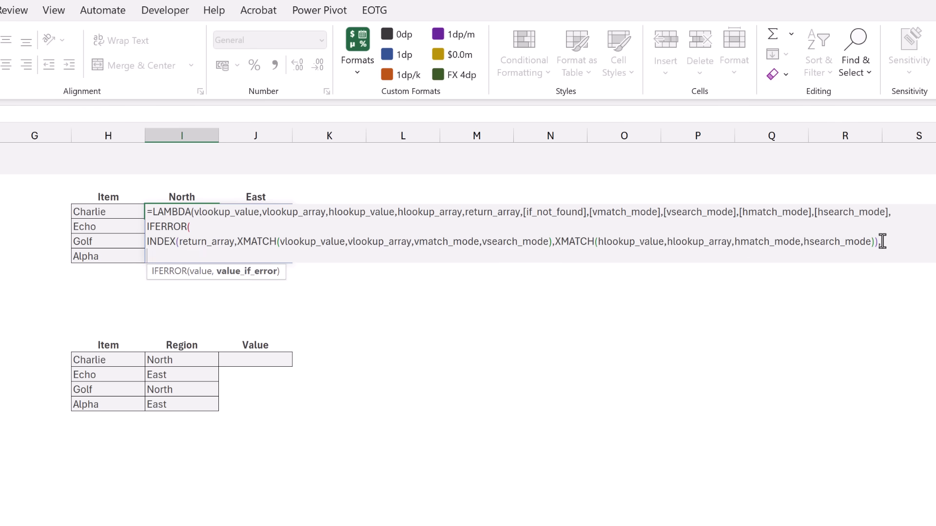
Enter IF(ISOMITTED(if_not_found),NA(),if_not_found) as IFERROR's value_if_error and close the IFERROR and LAMBDA functions
{"action": "type", "text": "IF("}
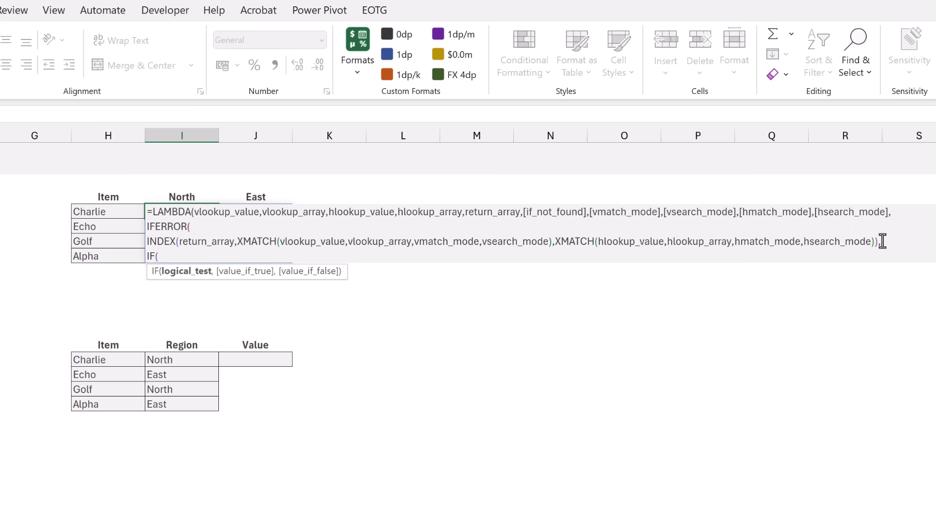
{"action": "type", "text": "ISO"}
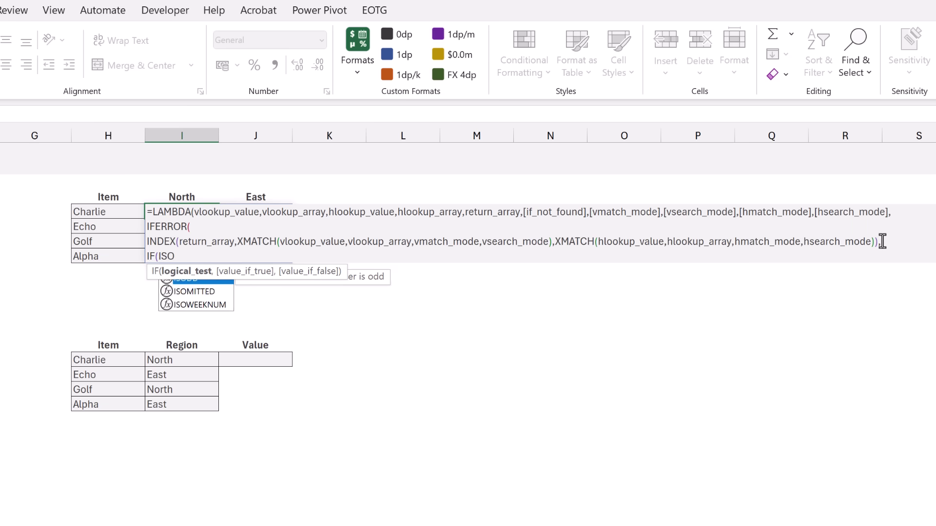
{"action": "type", "text": "MITTED("}
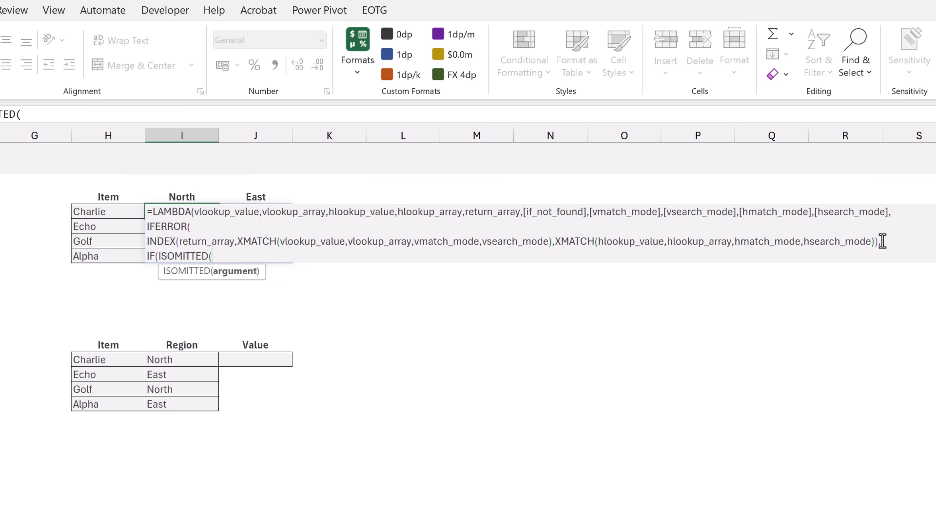
{"action": "type", "text": "if"}
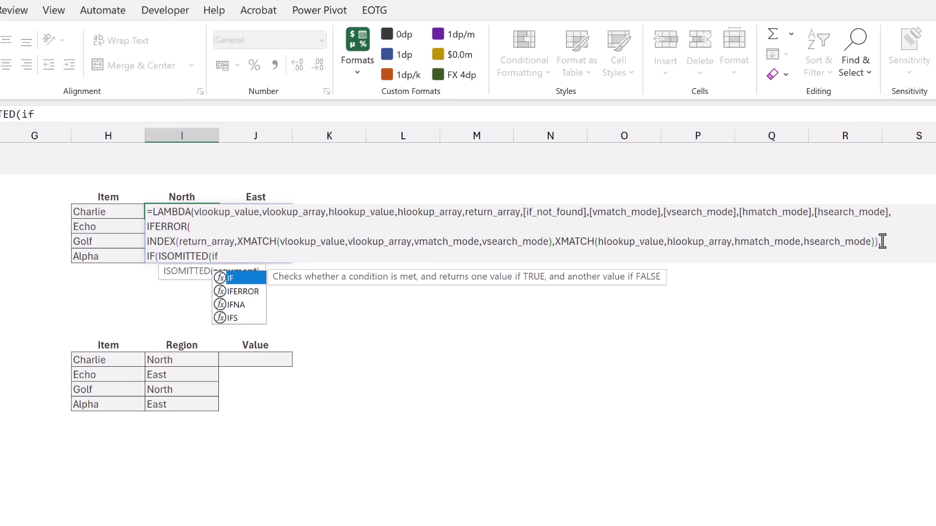
{"action": "type", "text": "_not_found"}
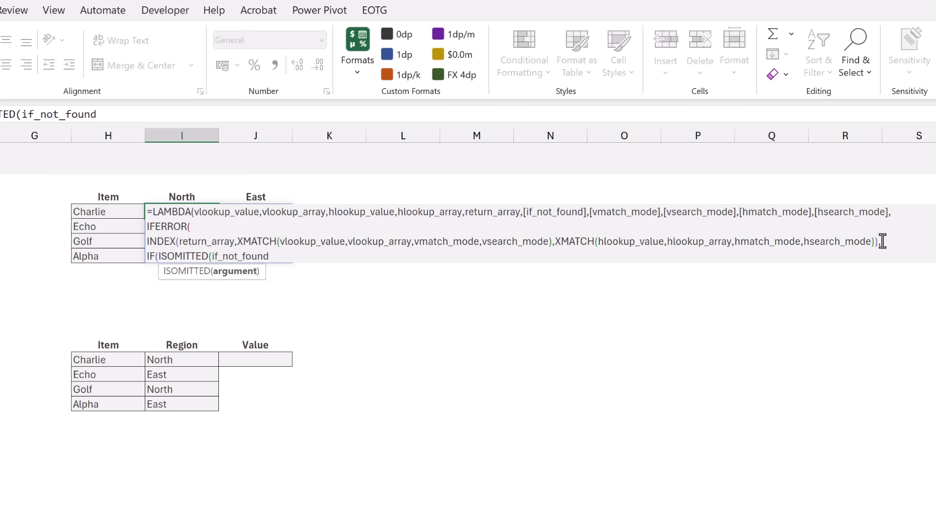
{"action": "type", "text": ")"}
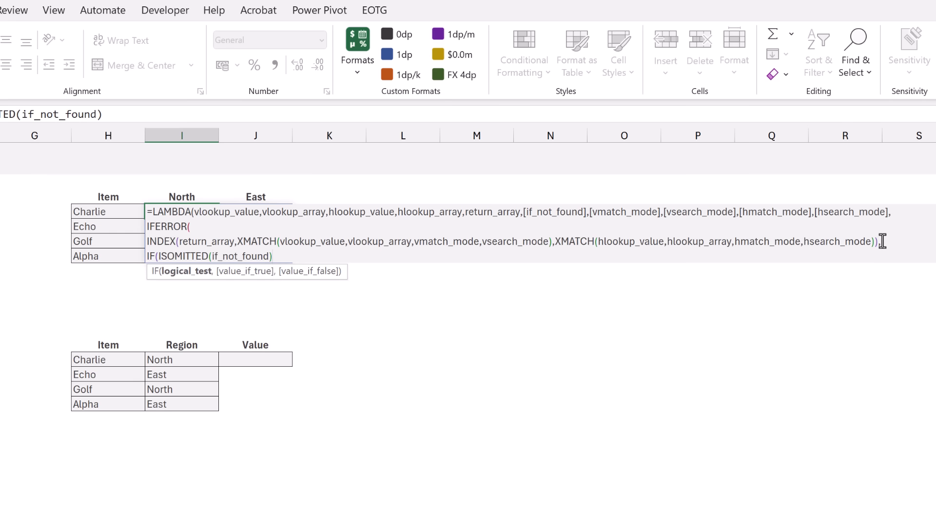
{"action": "type", "text": ","}
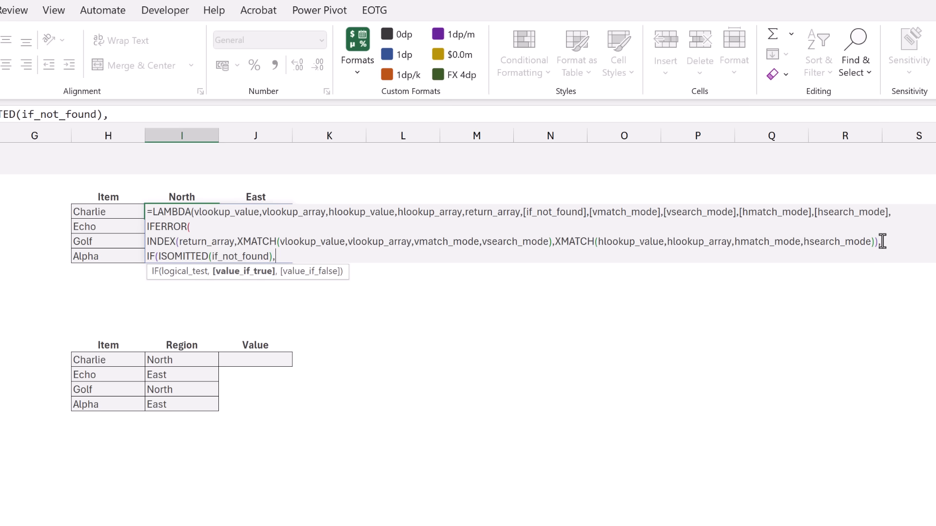
{"action": "type", "text": "NA(),"}
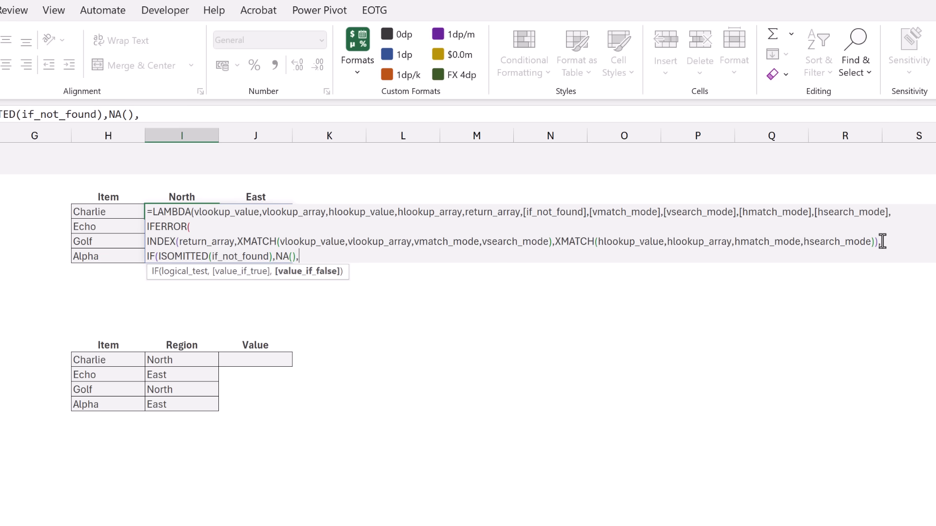
{"action": "type", "text": "if_not_found"}
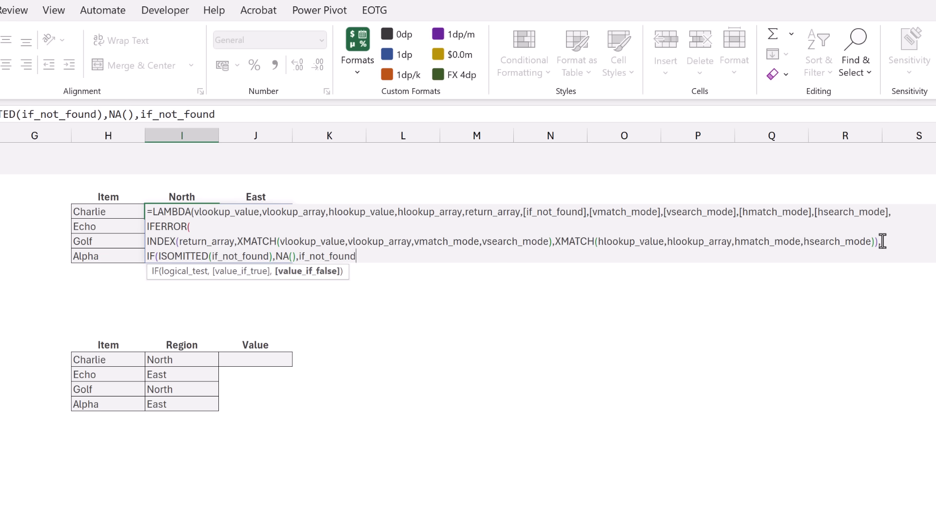
{"action": "type", "text": ")))"}
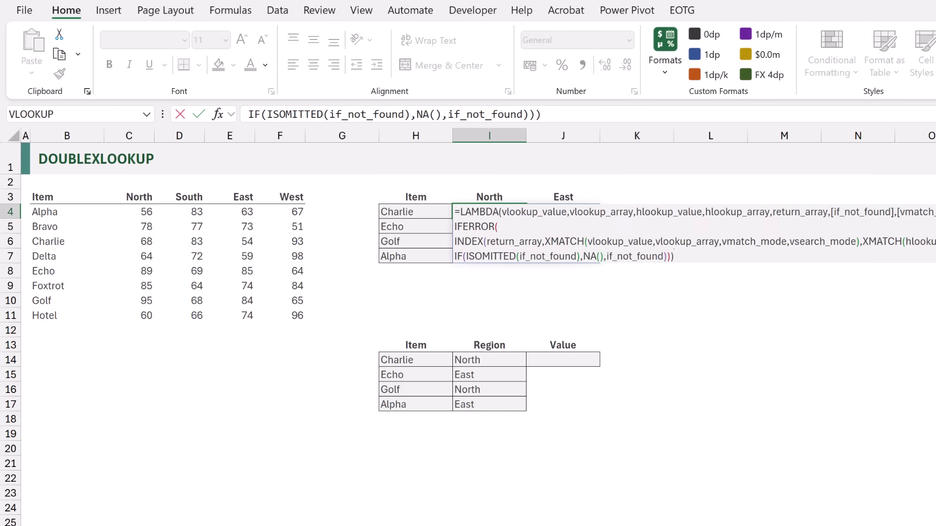
Test the LAMBDA in I4 by supplying the arguments H4:H7, B4:B11, I3:J3, C3:F3 and C4:F11 after it
{"action": "type", "text": "("}
{"action": "left_click_drag", "start_coordinate": [427, 215], "coordinate": [415, 261]}
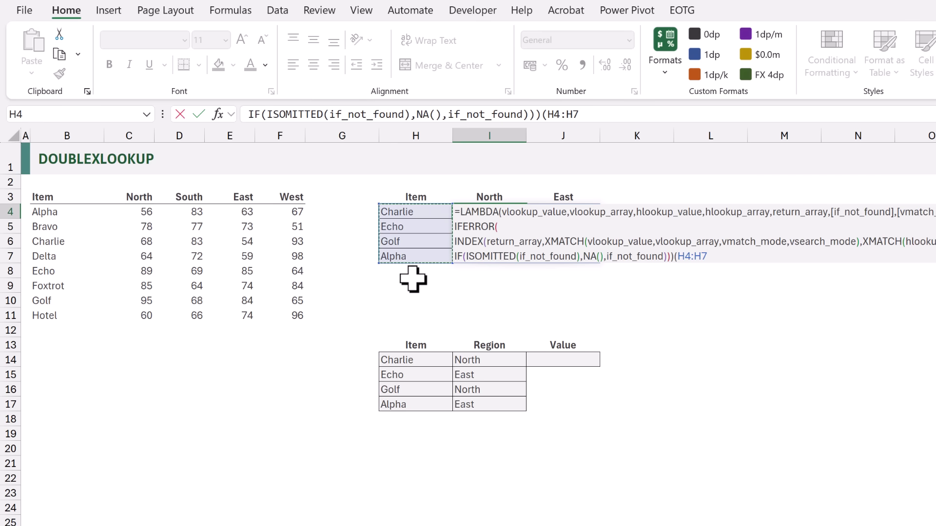
{"action": "type", "text": ","}
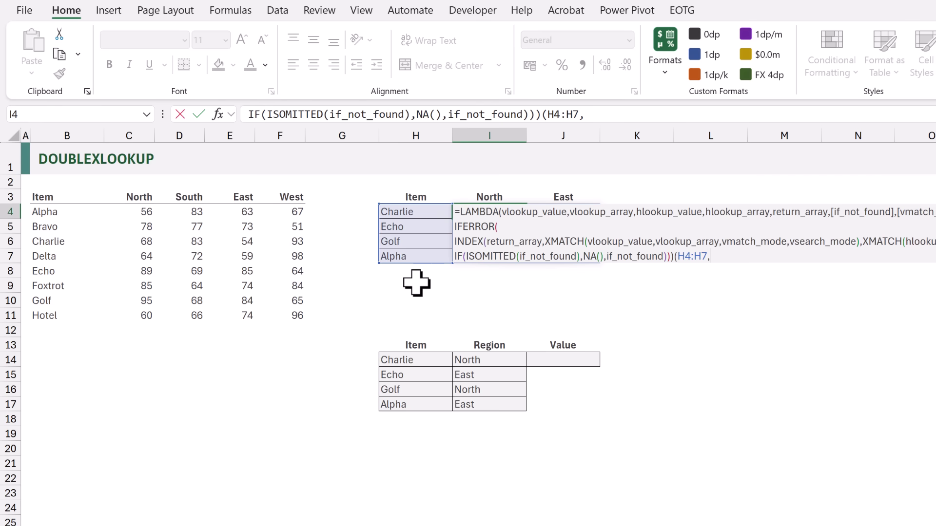
{"action": "left_click_drag", "start_coordinate": [92, 211], "coordinate": [94, 335]}
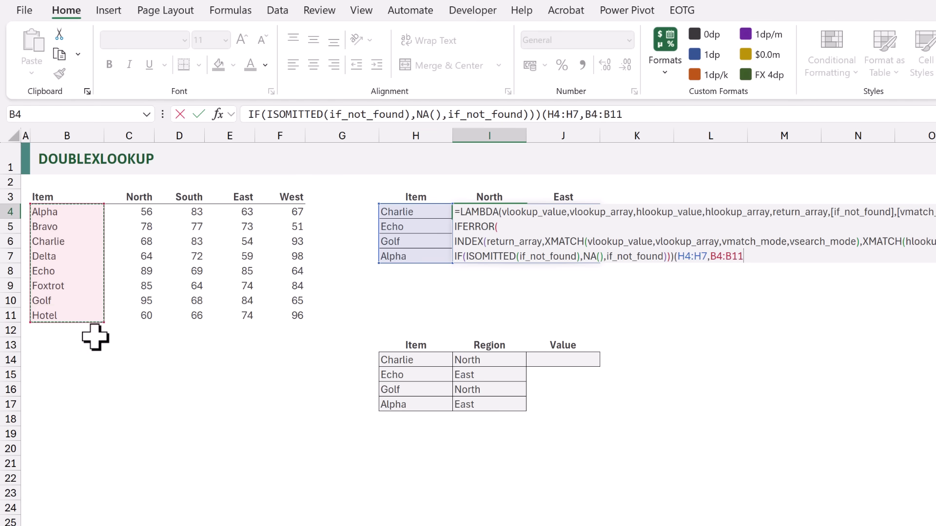
{"action": "type", "text": ","}
{"action": "left_click_drag", "start_coordinate": [486, 197], "coordinate": [553, 197]}
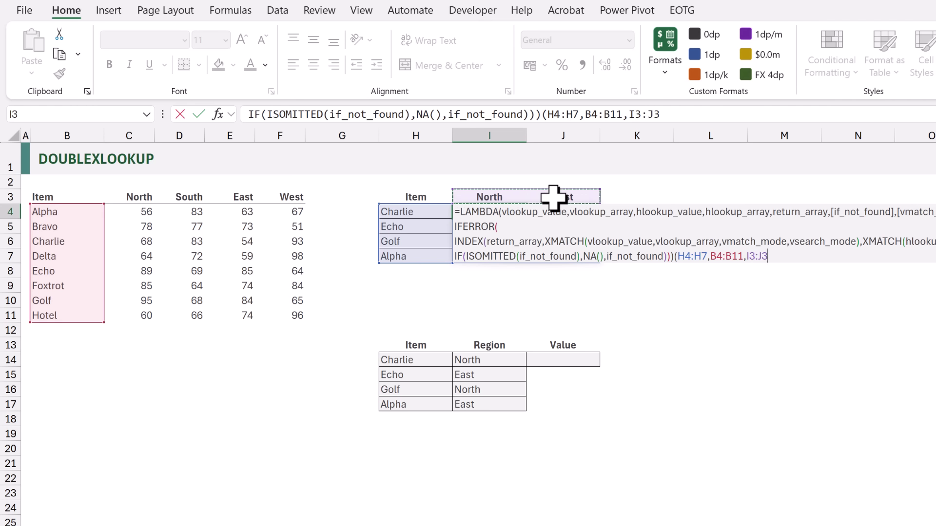
{"action": "type", "text": ","}
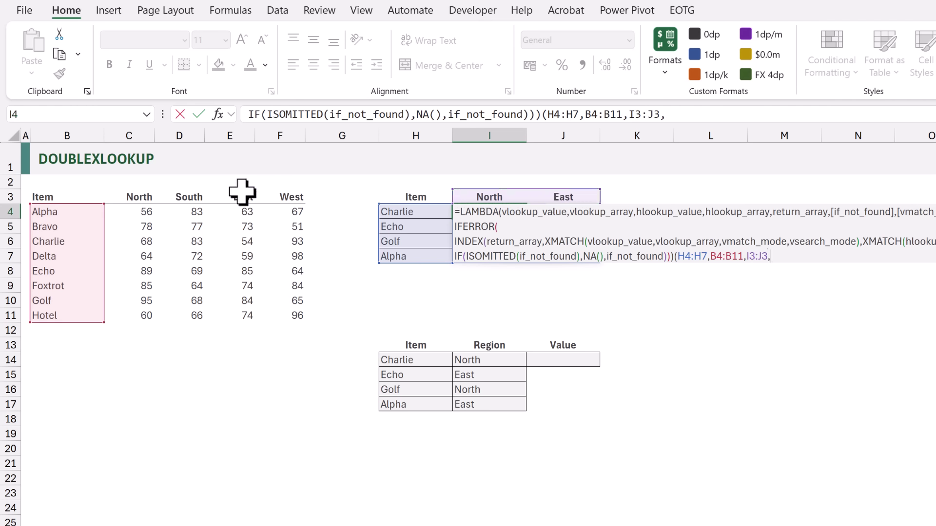
{"action": "left_click_drag", "start_coordinate": [145, 199], "coordinate": [299, 197]}
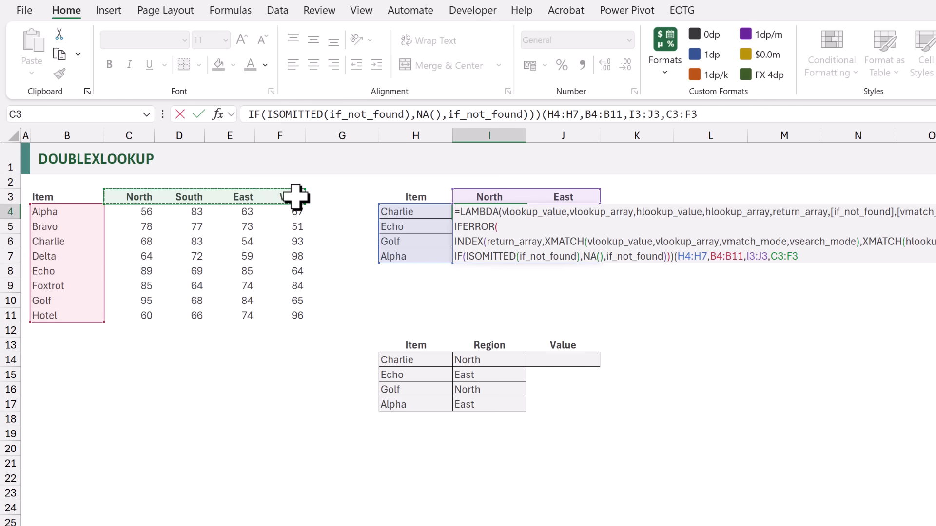
{"action": "type", "text": ","}
{"action": "left_click_drag", "start_coordinate": [147, 209], "coordinate": [293, 315]}
{"action": "type", "text": ")"}
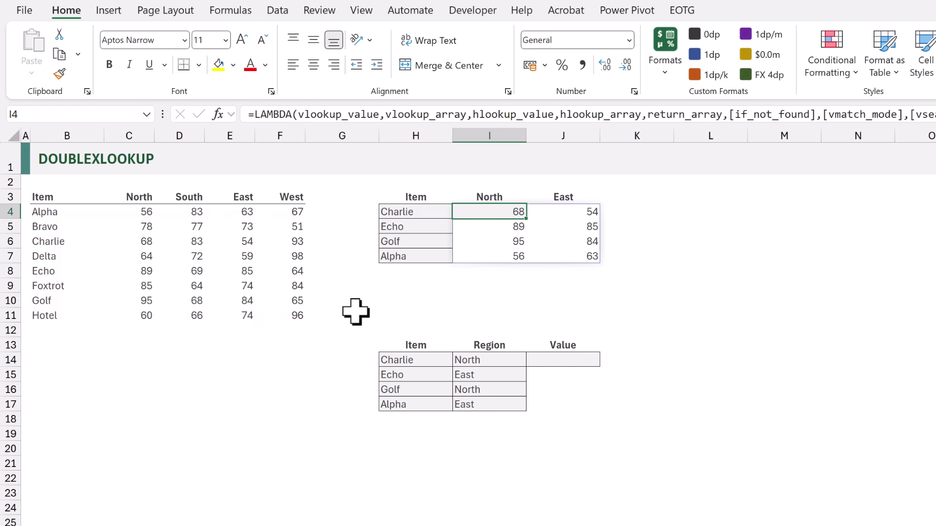
Copy the LAMBDA definition from I4's formula without the test arguments, leaving the cell unedited
{"action": "key", "text": "F2"}
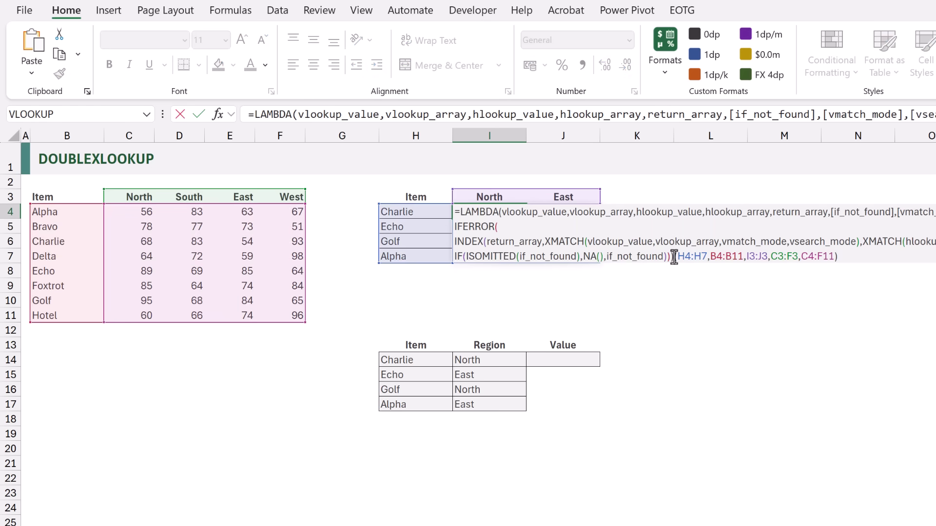
{"action": "left_click_drag", "start_coordinate": [673, 257], "coordinate": [428, 190]}
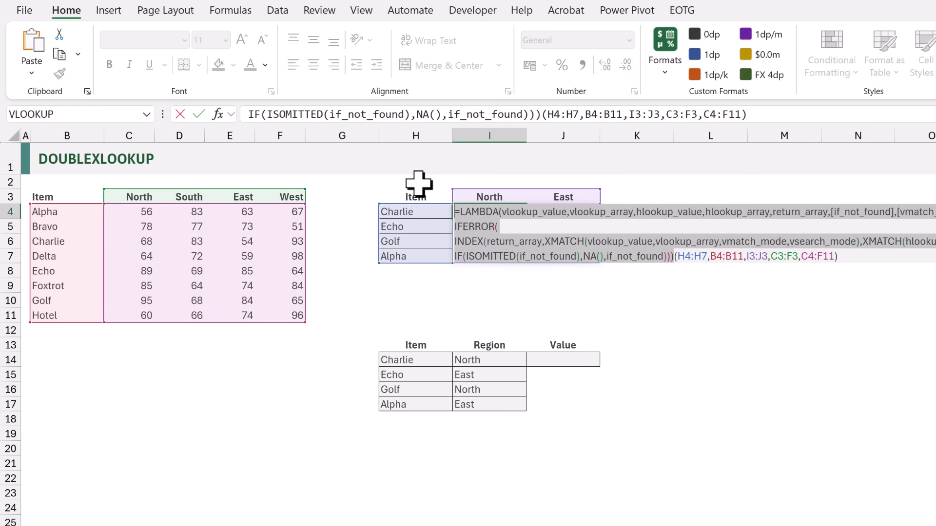
{"action": "key", "text": "ctrl+c"}
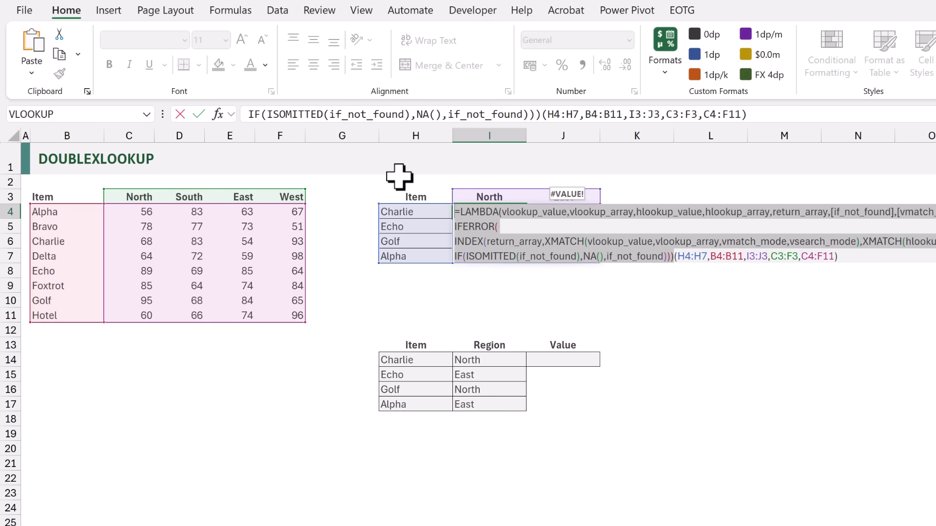
{"action": "key", "text": "Escape"}
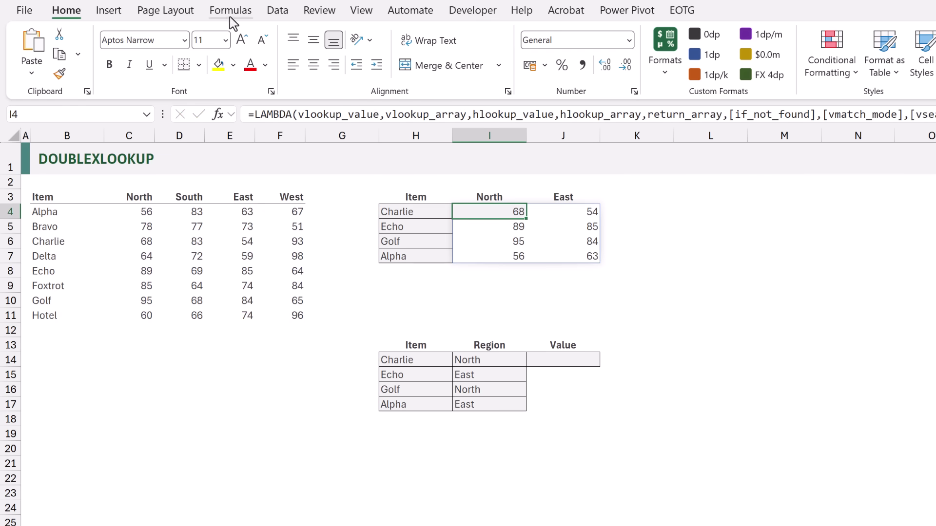
Define a workbook-scoped name DOUBLEXLOOKUP that refers to the copied LAMBDA formula
{"action": "left_click", "coordinate": [231, 17]}
{"action": "left_click", "coordinate": [640, 35]}
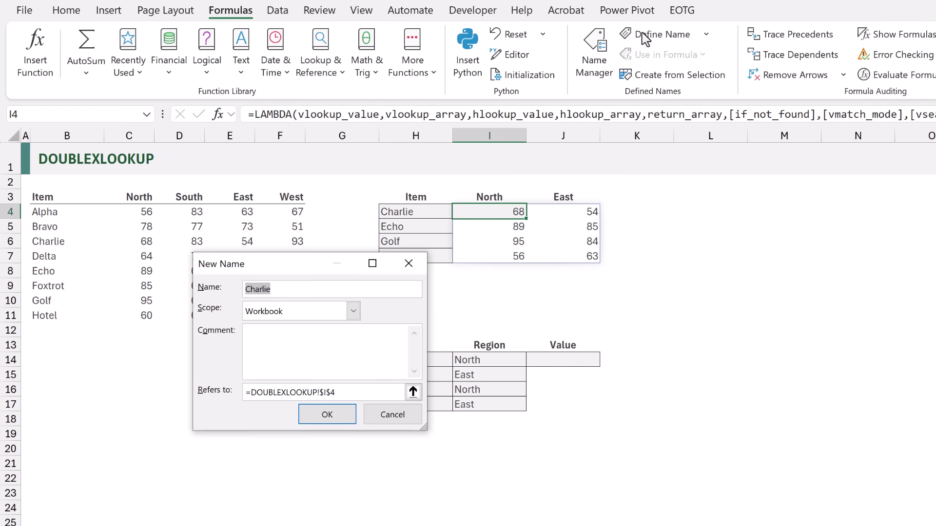
{"action": "type", "text": "DOUBLEXLOOKUP"}
{"action": "key", "text": "Tab"}
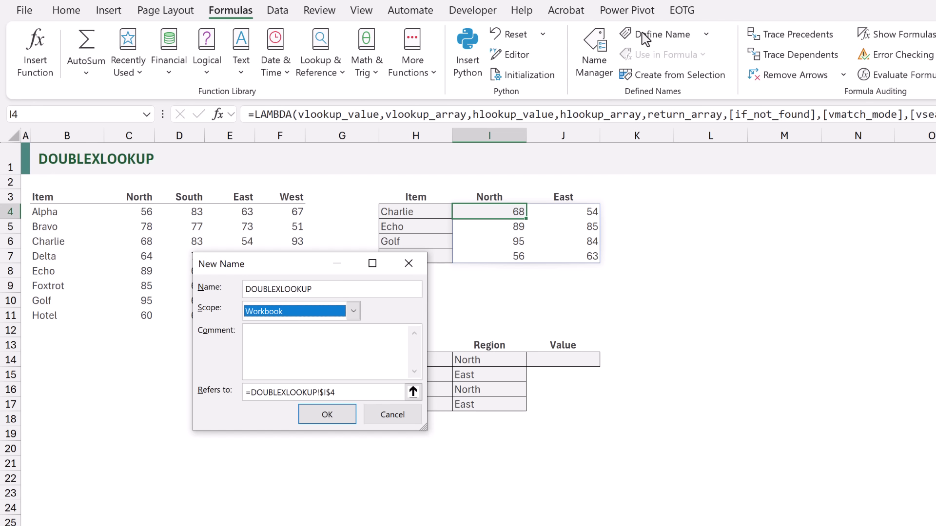
{"action": "key", "text": "Tab"}
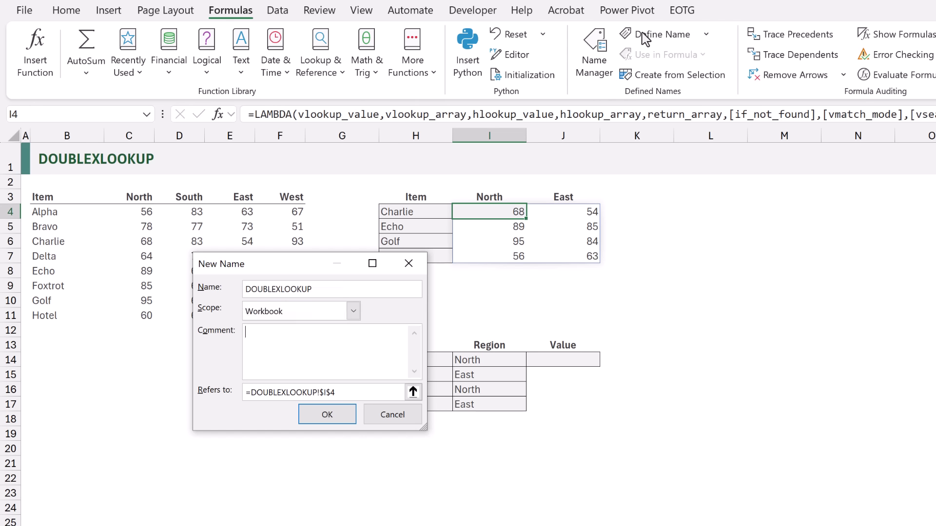
{"action": "key", "text": "Tab"}
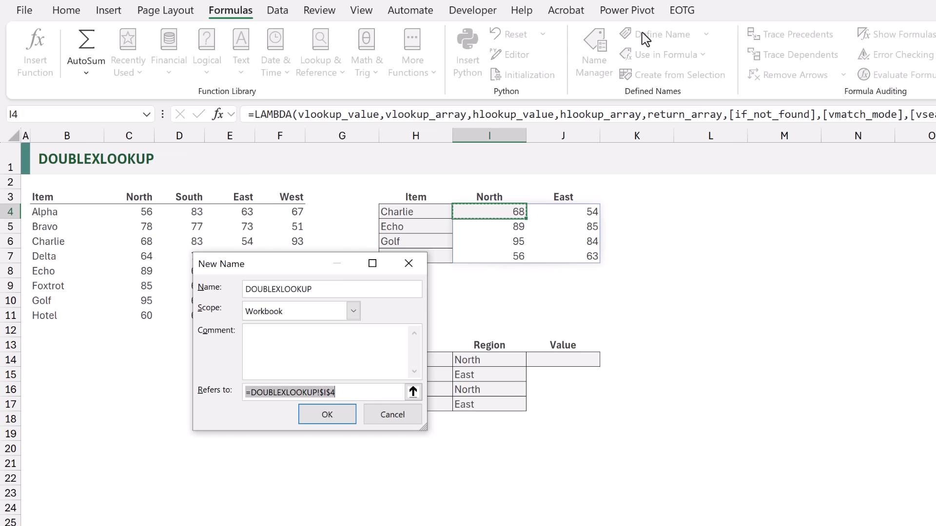
{"action": "key", "text": "ctrl+v"}
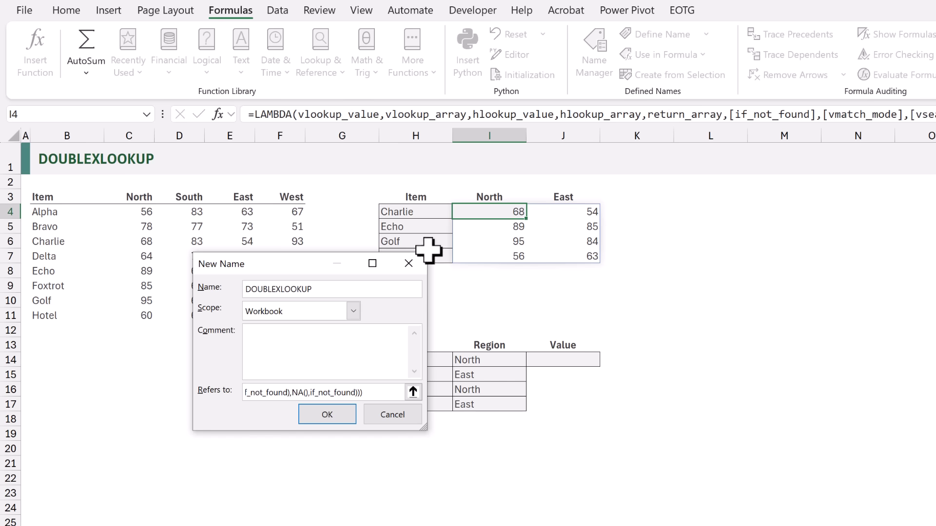
{"action": "left_click", "coordinate": [318, 414]}
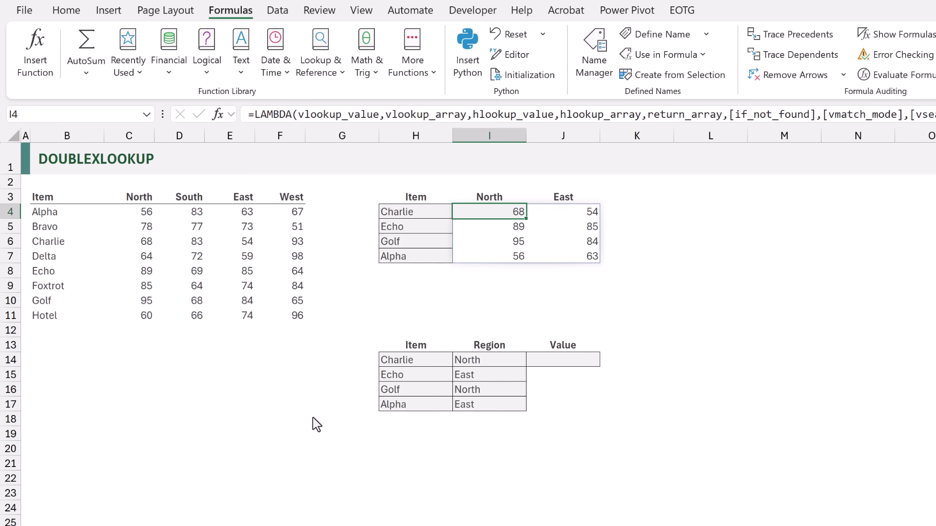
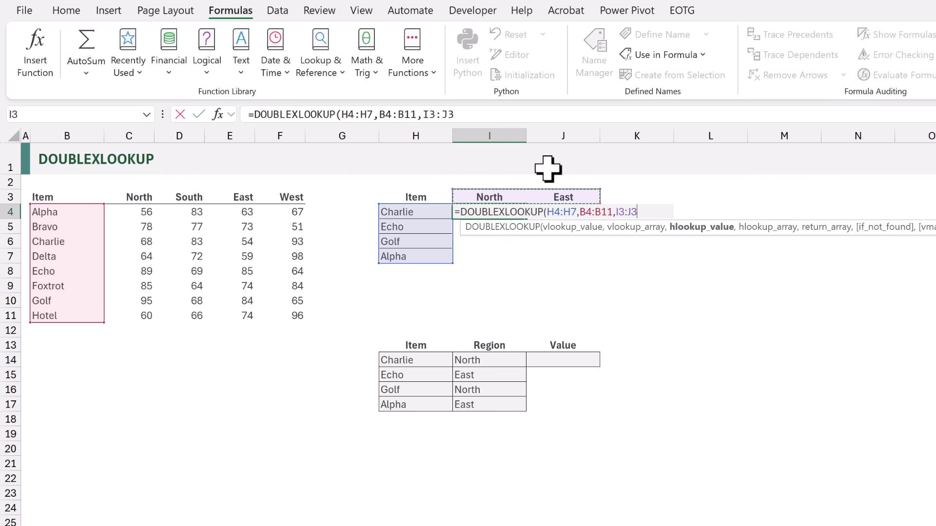
Complete I4's DOUBLEXLOOKUP formula with C3:F3 as hlookup_array and C4:F11 as return_array
{"action": "type", "text": ","}
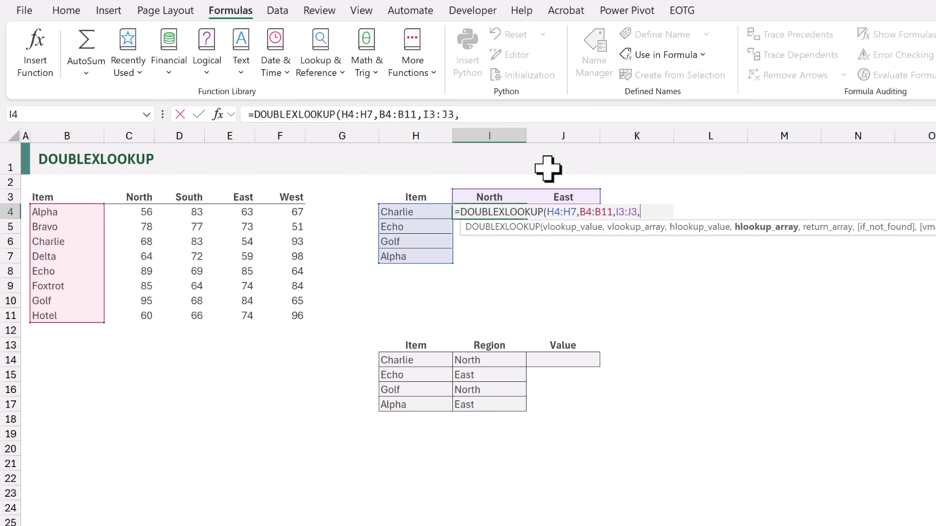
{"action": "left_click_drag", "start_coordinate": [136, 198], "coordinate": [266, 193]}
{"action": "type", "text": ","}
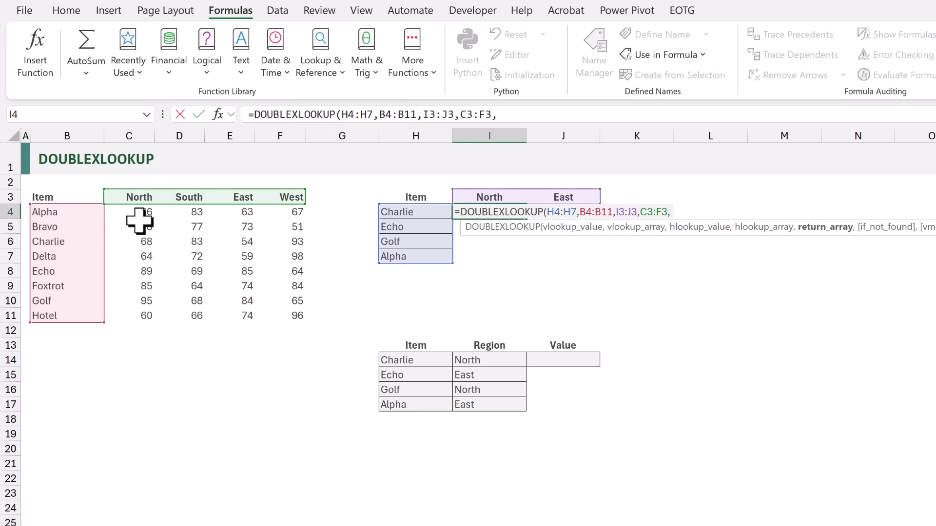
{"action": "left_click_drag", "start_coordinate": [139, 213], "coordinate": [292, 317]}
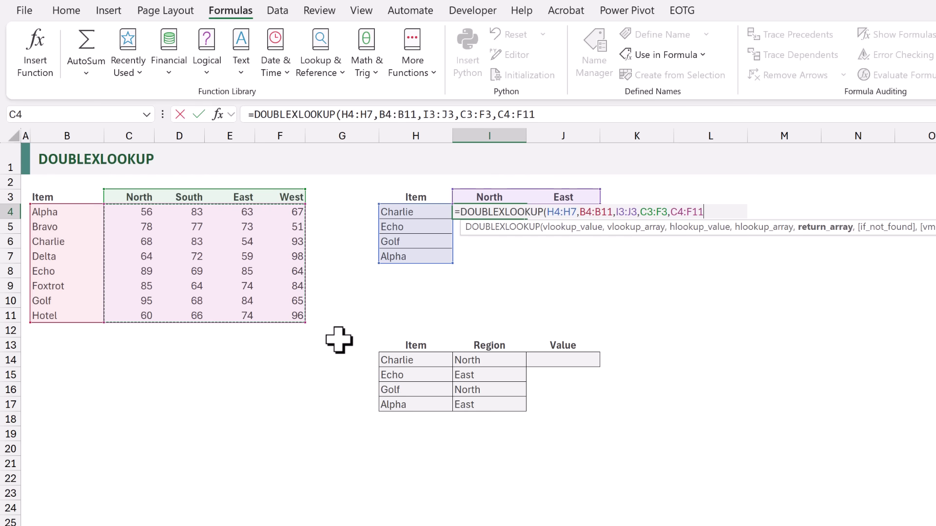
{"action": "type", "text": ")"}
{"action": "key", "text": "ctrl+Return"}
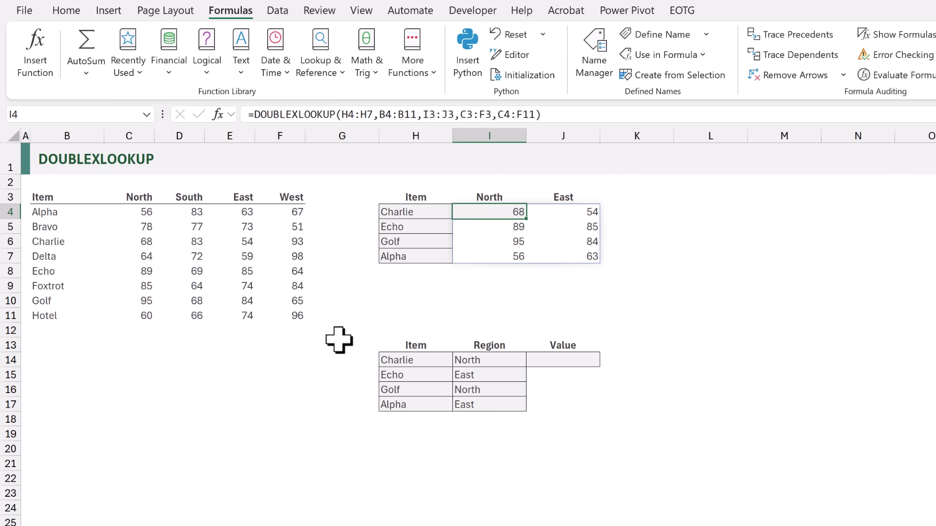
Replace the lookup item in H5 with Indigo
{"action": "key", "text": "Left"}
{"action": "key", "text": "Down"}
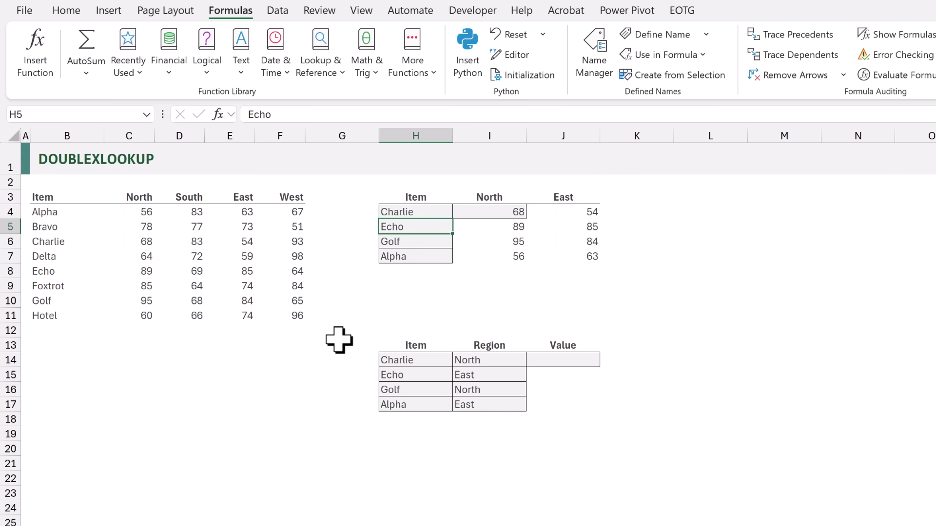
{"action": "type", "text": "Indigo"}
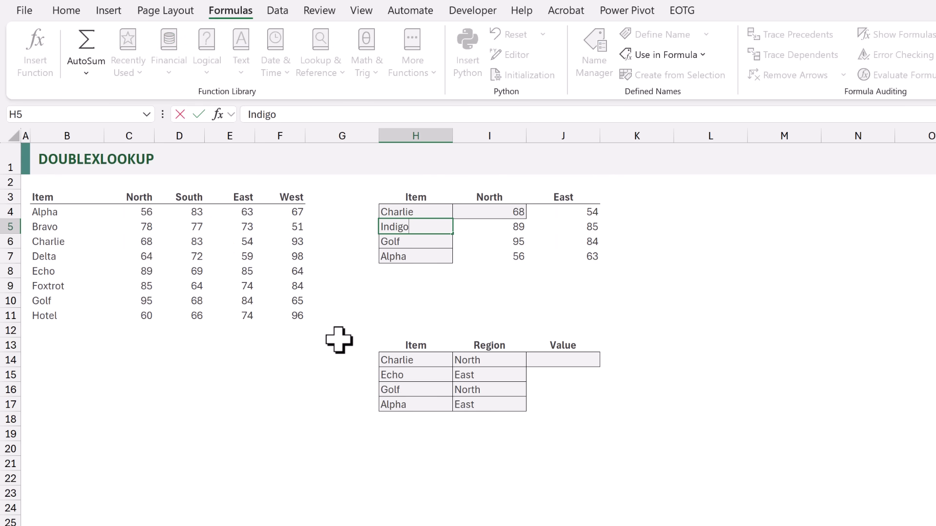
{"action": "key", "text": "ctrl+Return"}
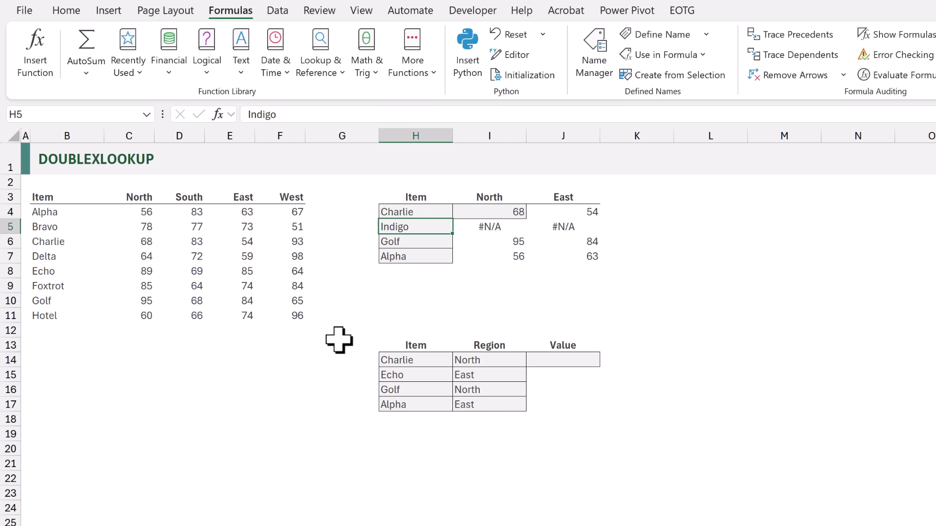
Add 0 as the if_not_found argument of the DOUBLEXLOOKUP formula in I4
{"action": "key", "text": "Up"}
{"action": "key", "text": "Right"}
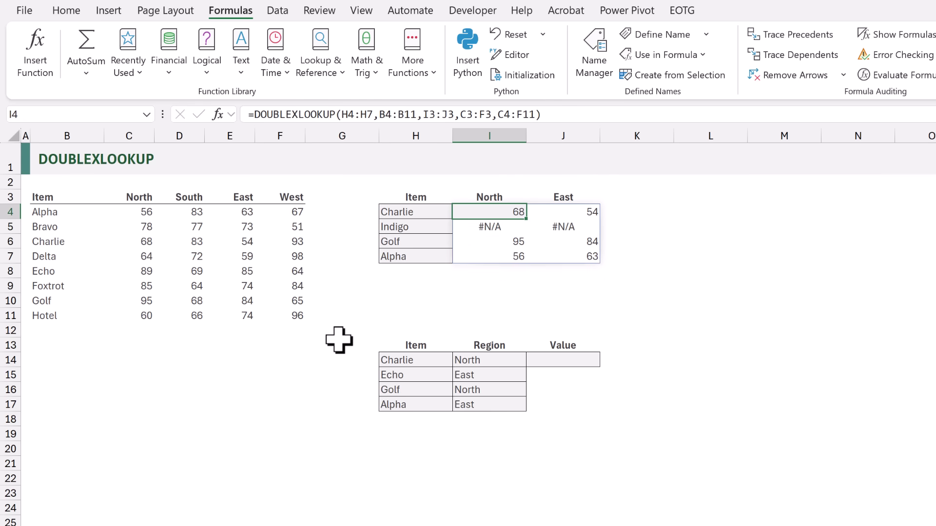
{"action": "key", "text": "F2"}
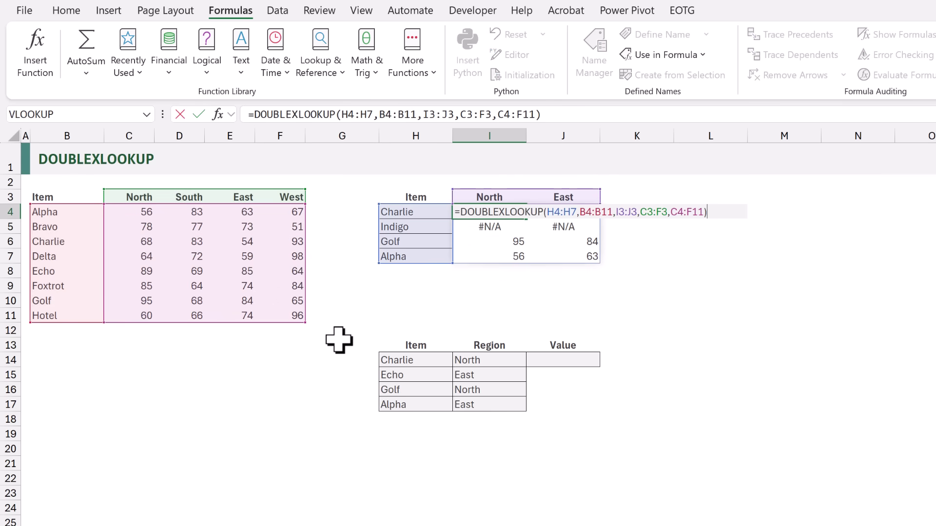
{"action": "key", "text": "BackSpace"}
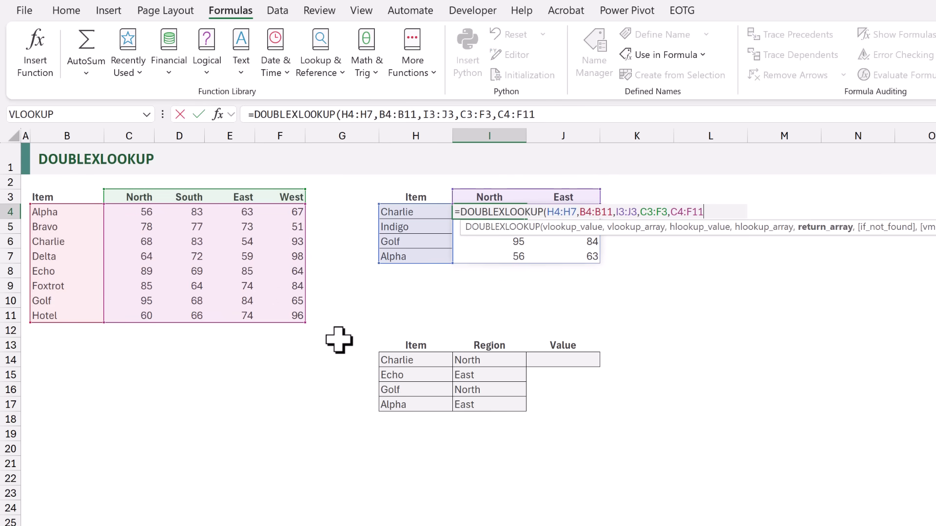
{"action": "type", "text": ","}
{"action": "type", "text": "0)"}
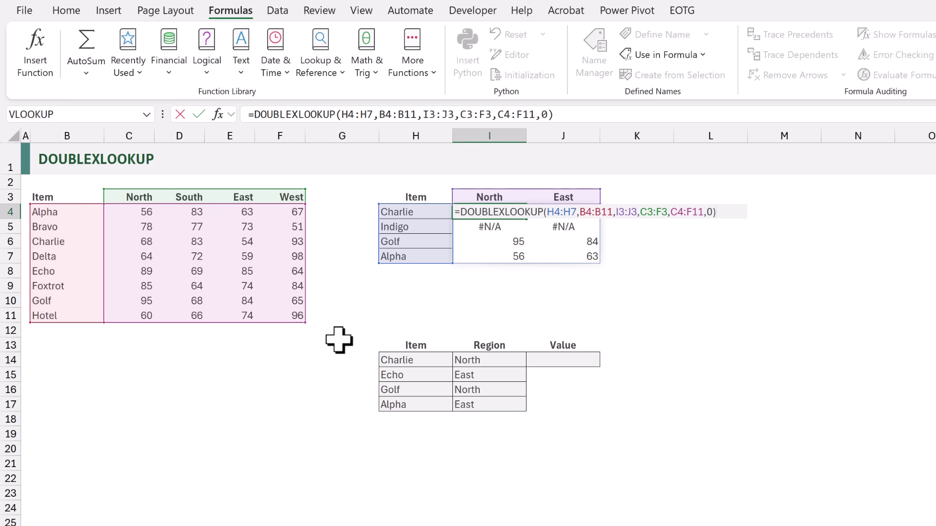
{"action": "key", "text": "ctrl+Return"}
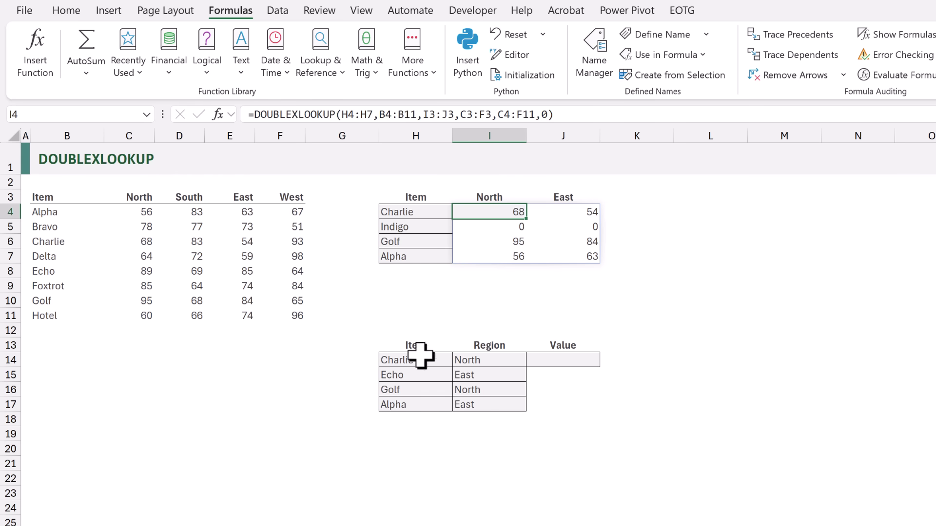
Start a DOUBLEXLOOKUP formula in J14 with H14:H17 as vlookup_value and B4:B11 as vlookup_array
{"action": "left_click", "coordinate": [545, 360]}
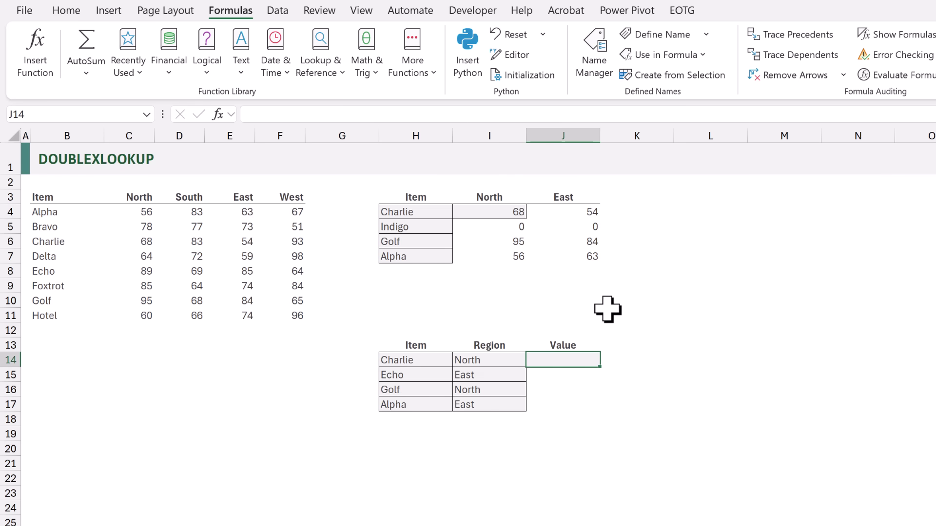
{"action": "type", "text": "=DOUBLE"}
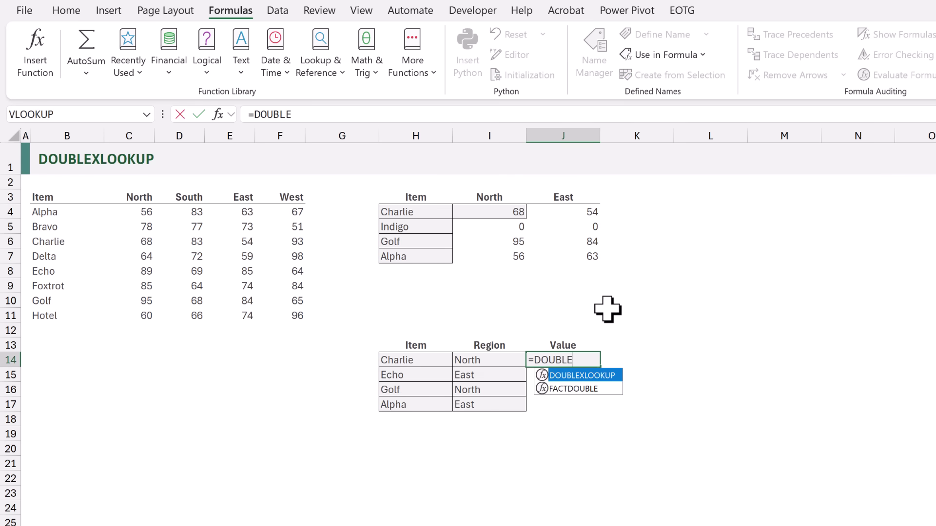
{"action": "type", "text": "XLOOKUP("}
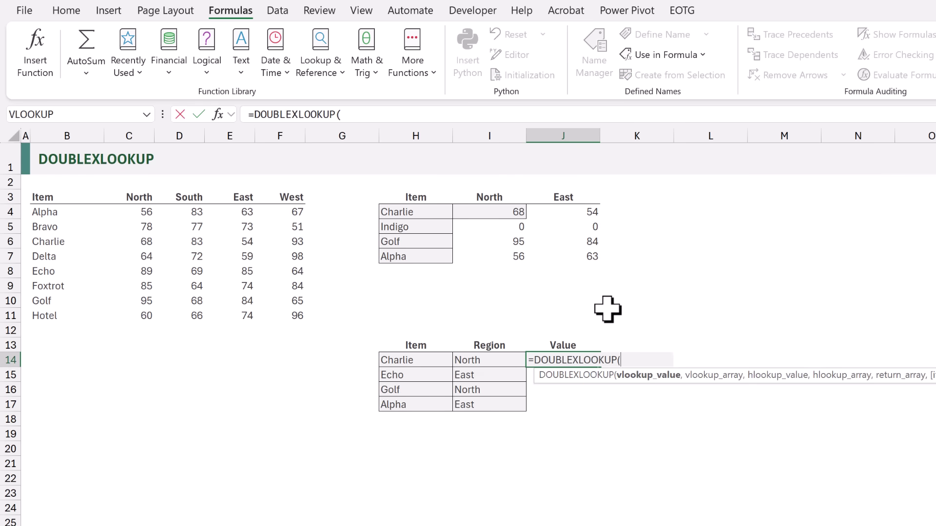
{"action": "left_click_drag", "start_coordinate": [423, 360], "coordinate": [418, 400]}
{"action": "type", "text": ","}
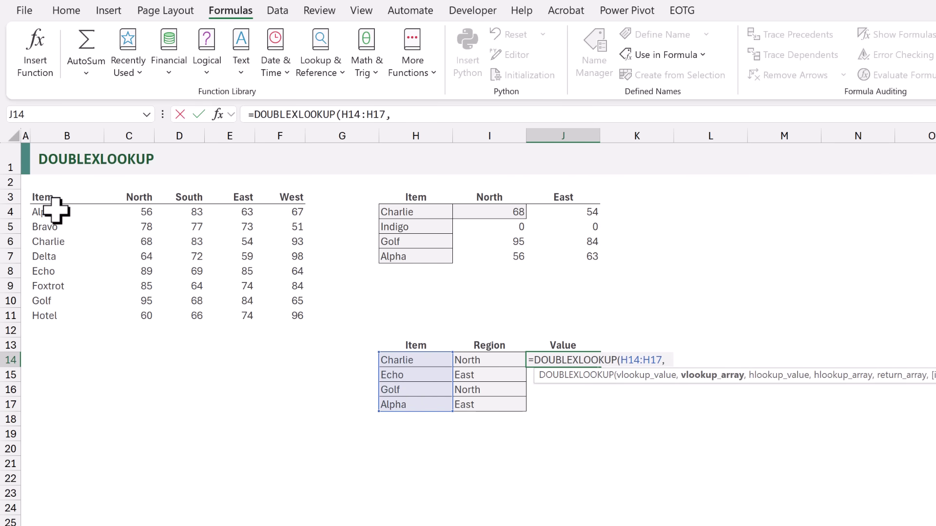
{"action": "left_click_drag", "start_coordinate": [57, 211], "coordinate": [65, 318]}
{"action": "type", "text": ","}
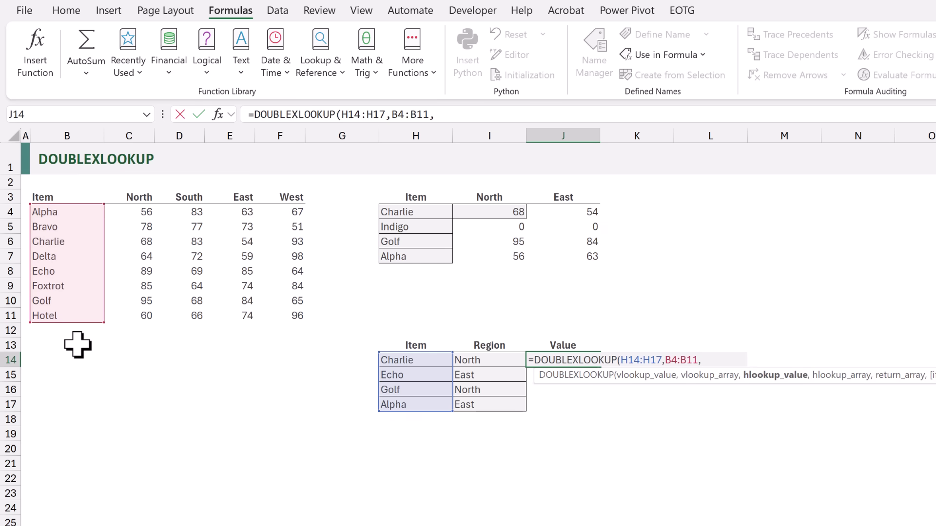
Complete J14's formula with I14:I17 as hlookup_value, C3:F3 as hlookup_array and C4:F11 as return_array
{"action": "left_click_drag", "start_coordinate": [476, 359], "coordinate": [476, 406]}
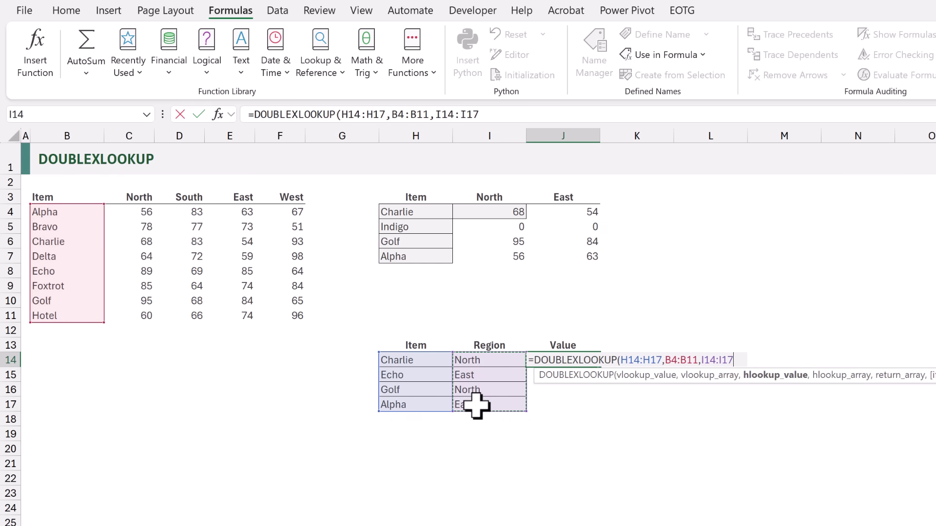
{"action": "type", "text": ","}
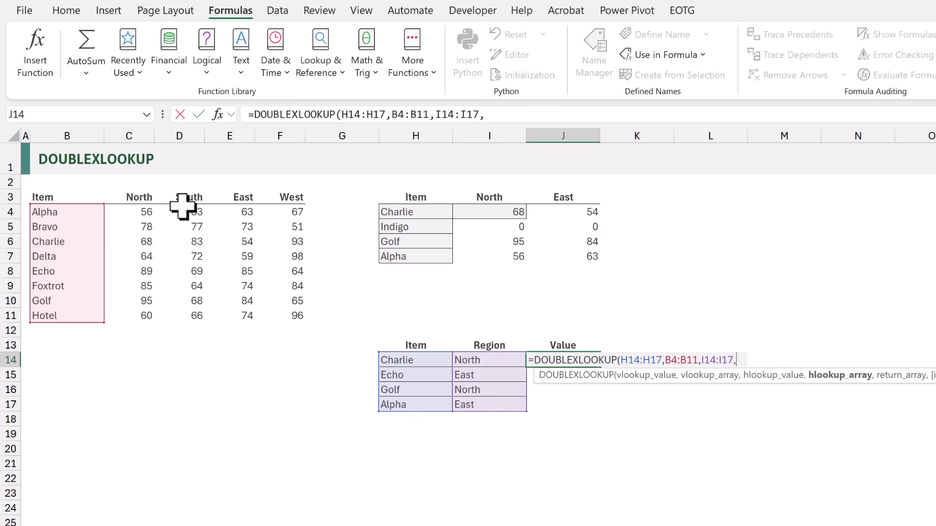
{"action": "left_click_drag", "start_coordinate": [152, 196], "coordinate": [283, 198]}
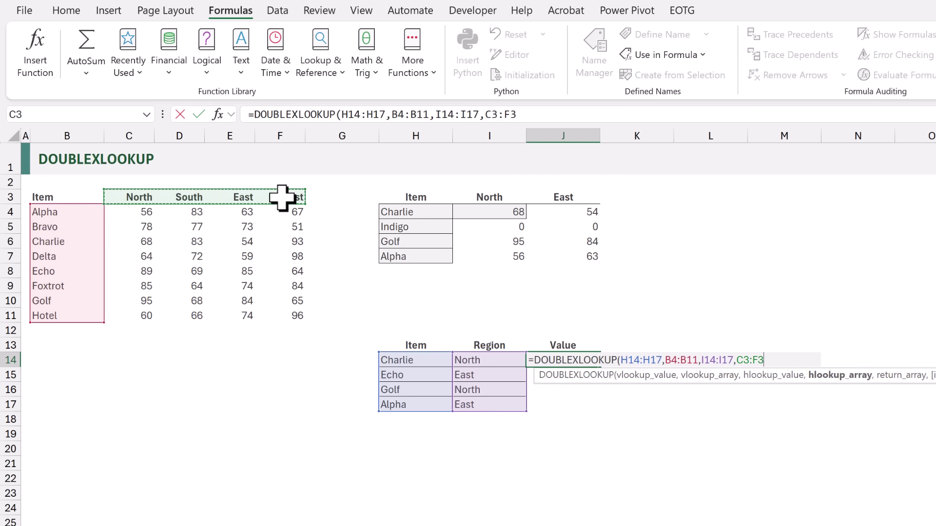
{"action": "type", "text": ","}
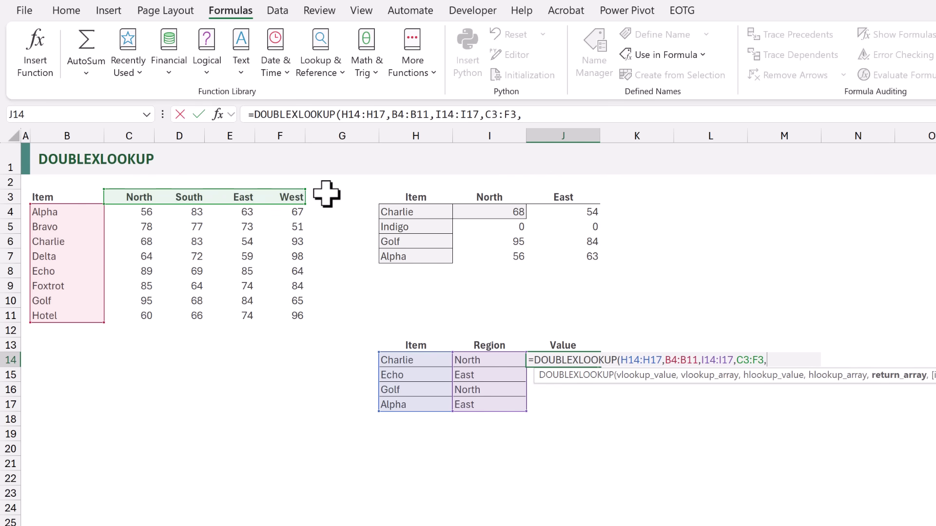
{"action": "left_click_drag", "start_coordinate": [146, 211], "coordinate": [280, 318]}
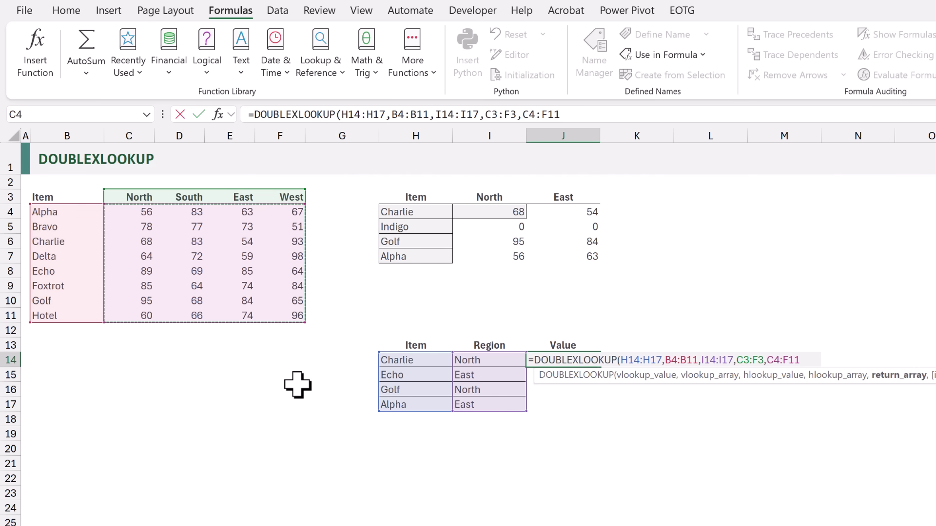
{"action": "type", "text": ")"}
{"action": "key", "text": "ctrl+Return"}
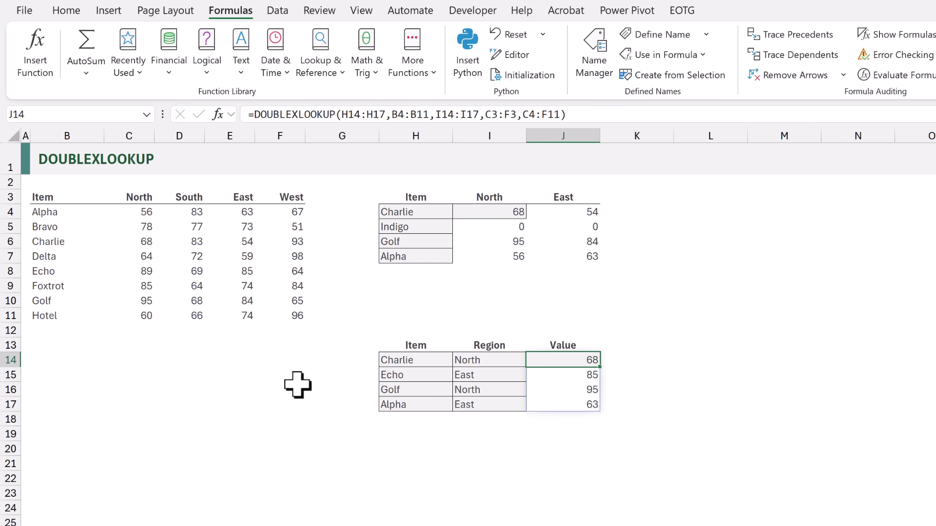
Replace the region heading in I3 with the wildcard text *st*
{"action": "left_click", "coordinate": [482, 198]}
{"action": "key", "text": "BackSpace"}
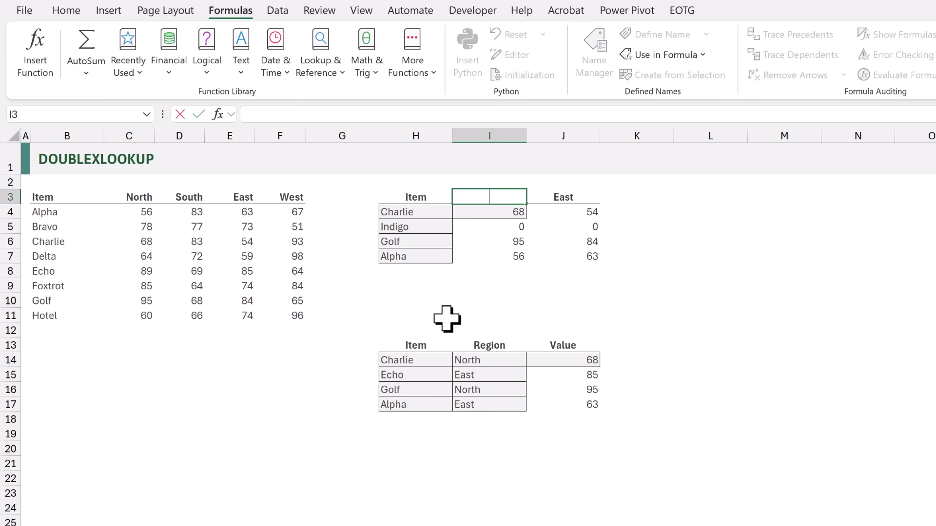
{"action": "type", "text": "*st*"}
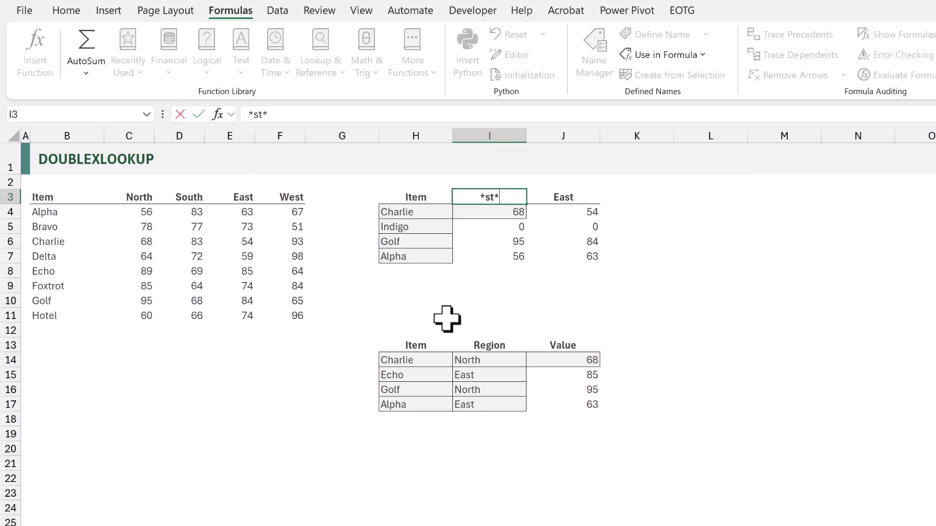
{"action": "key", "text": "ctrl+Return"}
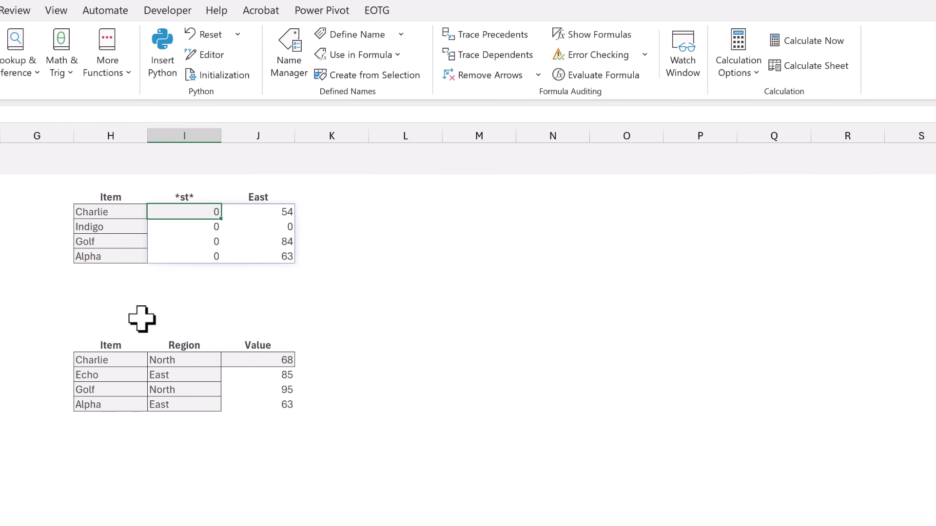
Set hmatch_mode to 2 for wildcard matching in I4's DOUBLEXLOOKUP formula, leaving vmatch_mode and vsearch_mode empty
{"action": "key", "text": "Down"}
{"action": "type", "text": "=DOUBLEXLOOKUP(H4:H7,B4:B11,I3:J3,C3:F3,C4:F11,0,,"}
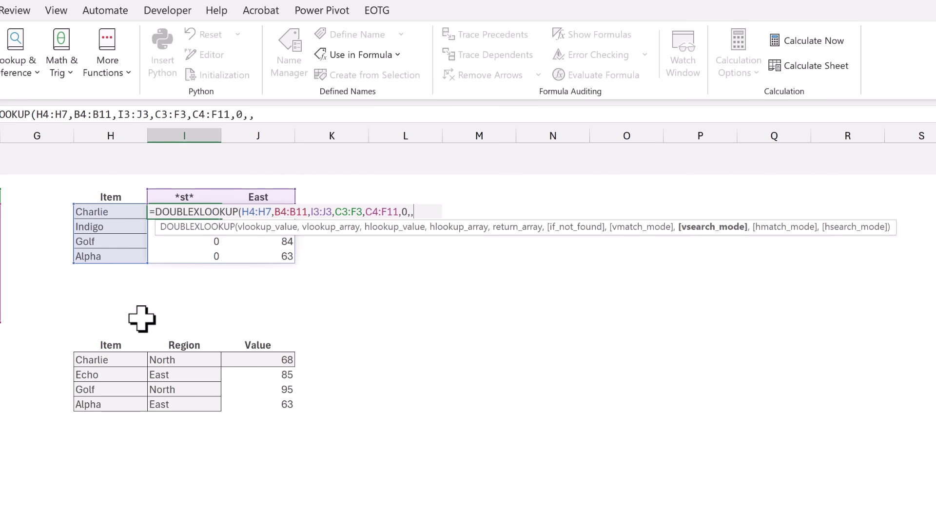
{"action": "type", "text": ","}
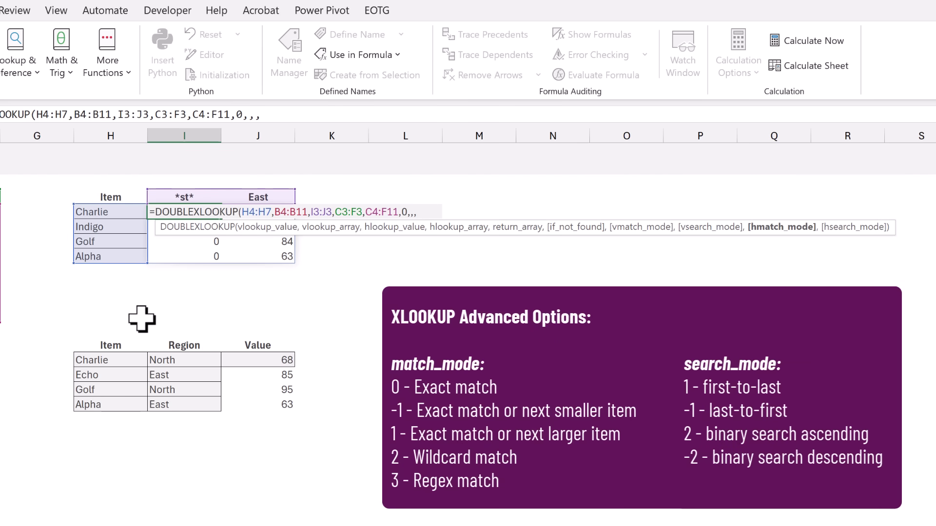
{"action": "type", "text": "2)"}
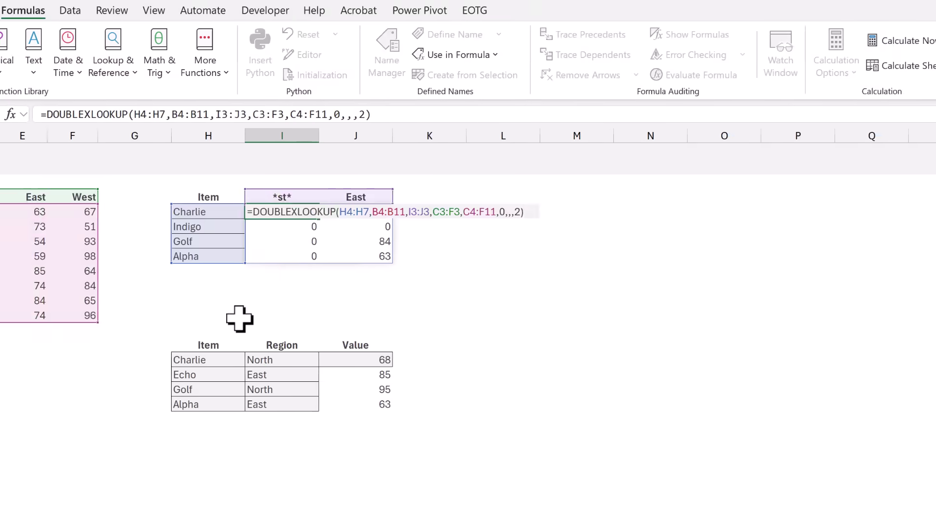
{"action": "key", "text": "ctrl+Return"}
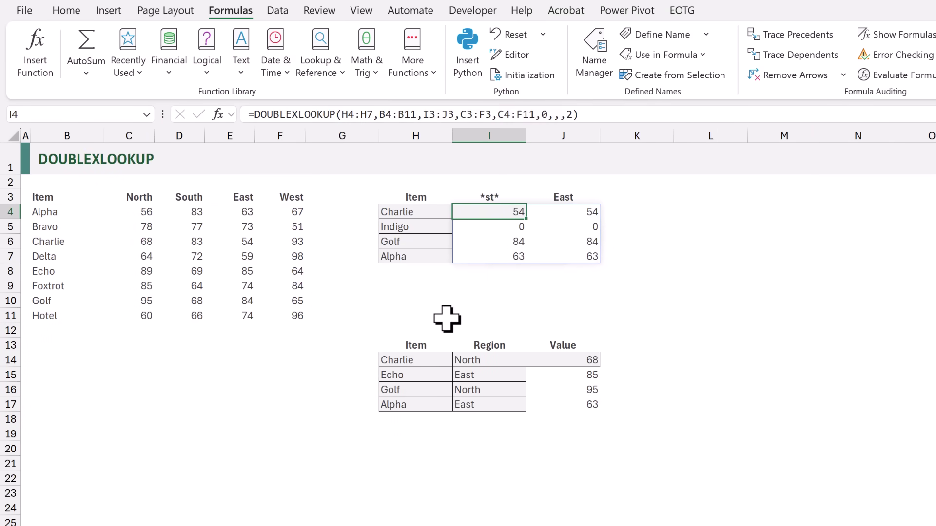